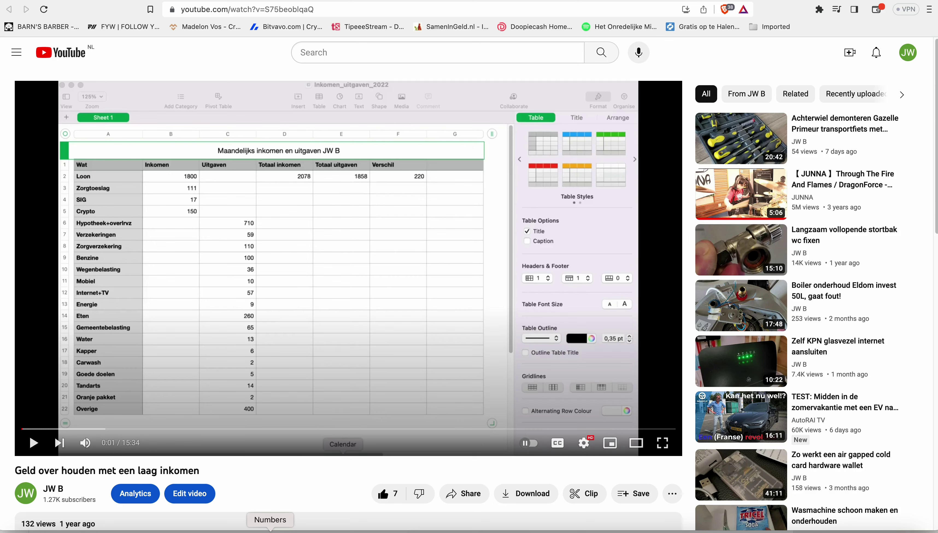
left_click(270, 532)
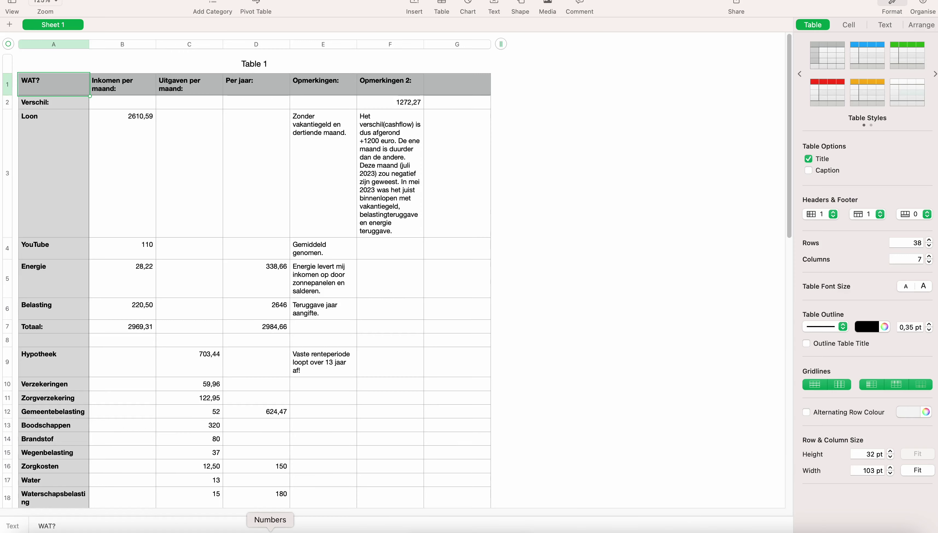
left_click(136, 133)
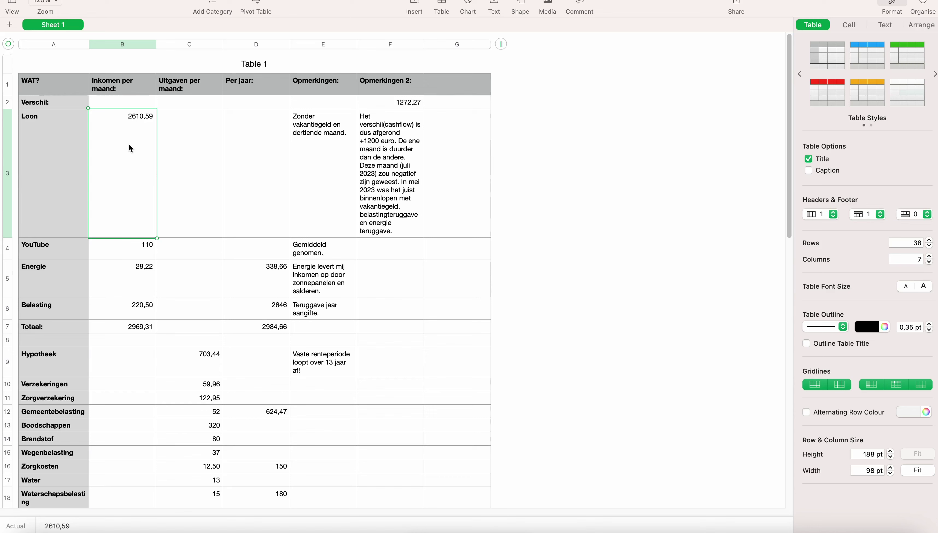
left_click(321, 148)
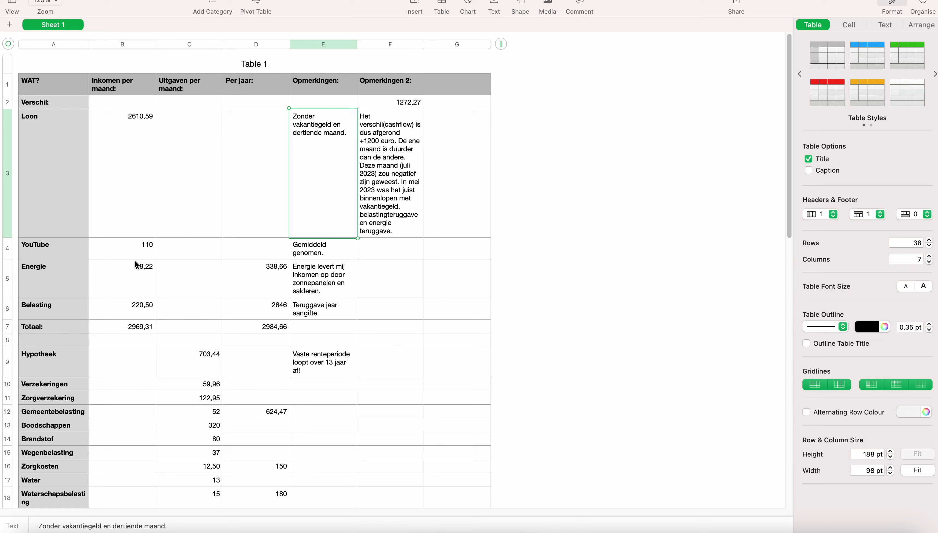
left_click(126, 246)
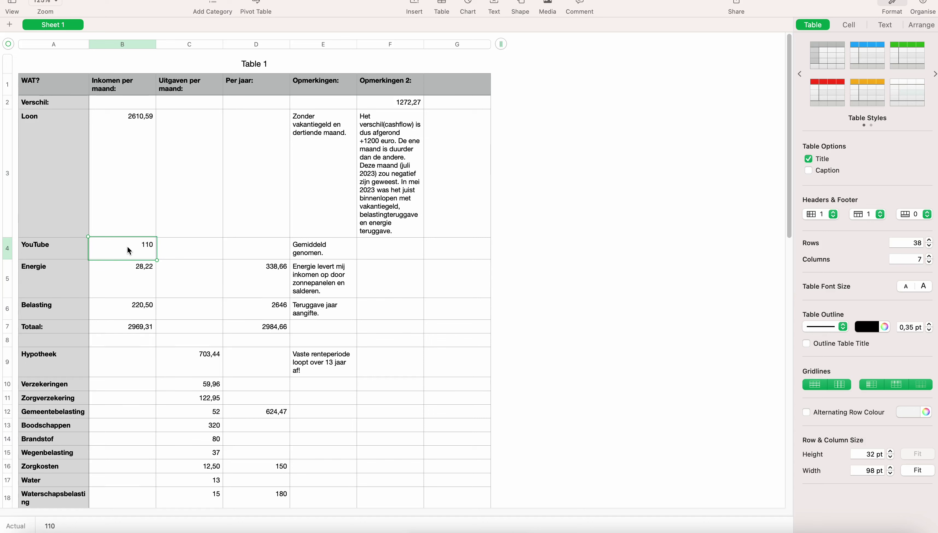
left_click(309, 248)
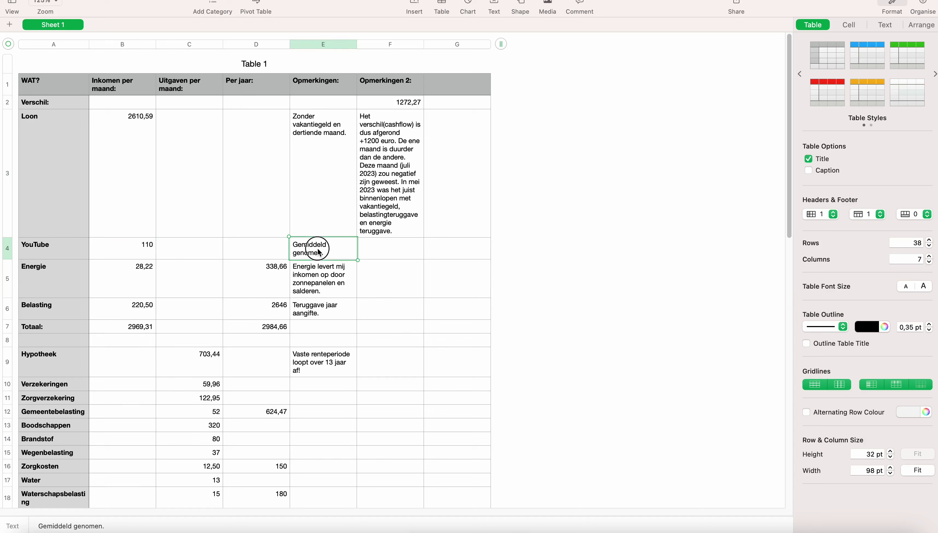
left_click(141, 250)
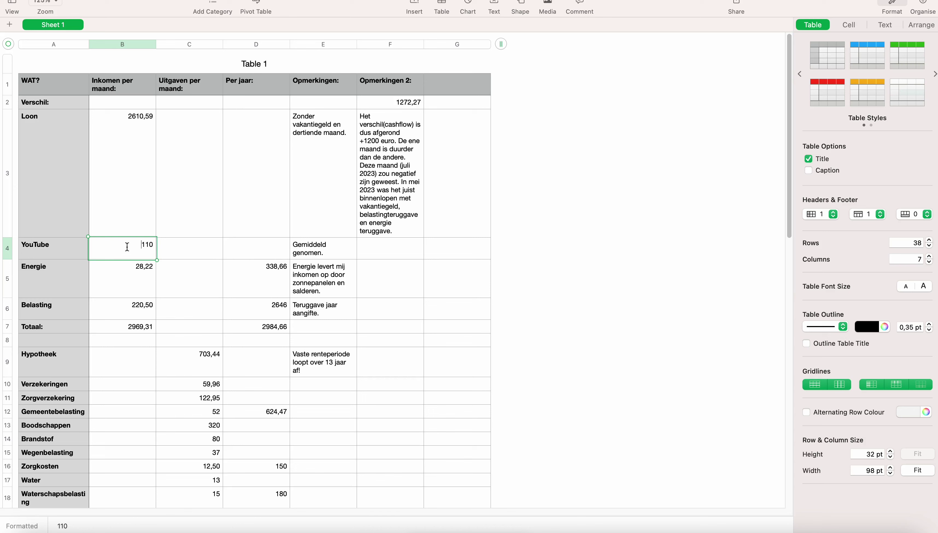
left_click(175, 244)
left_click(132, 242)
left_click(141, 270)
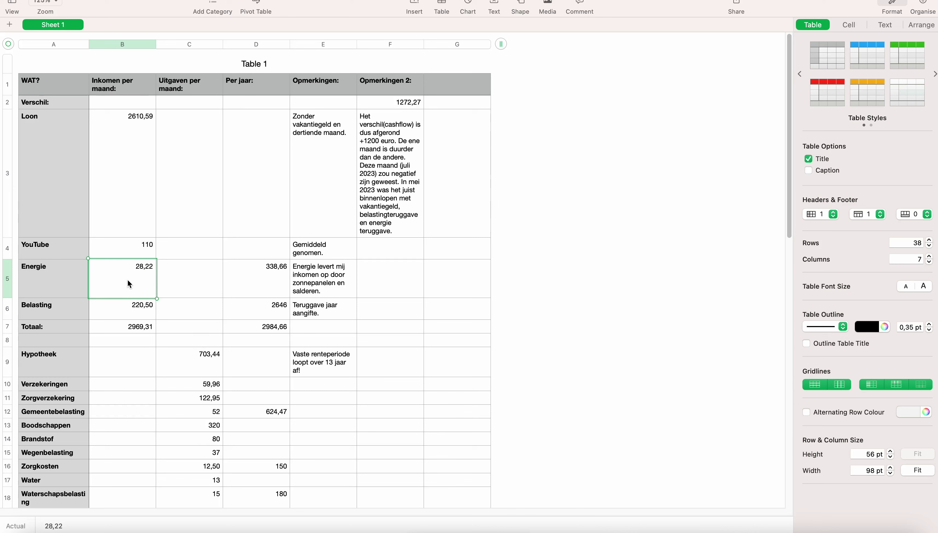
left_click(264, 279)
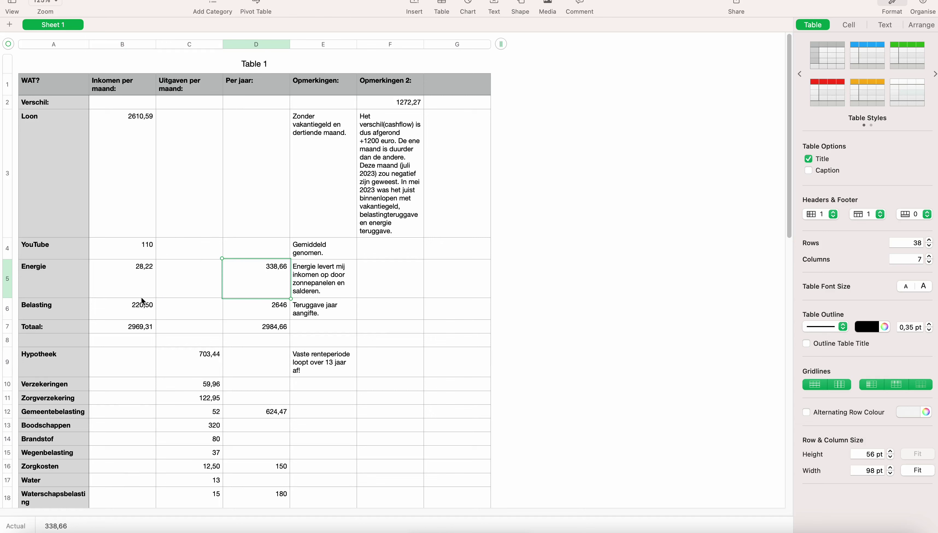
left_click(134, 280)
left_click(245, 271)
left_click(135, 284)
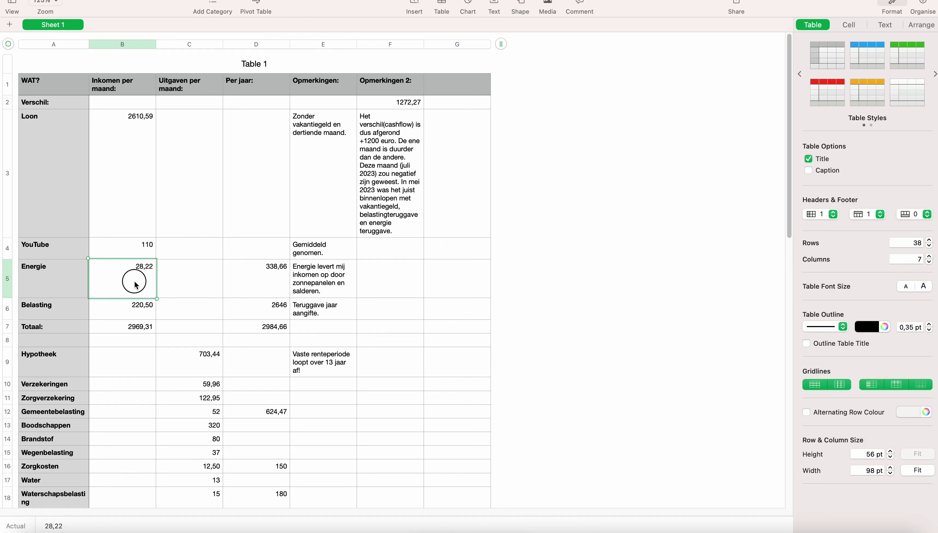
left_click(269, 275)
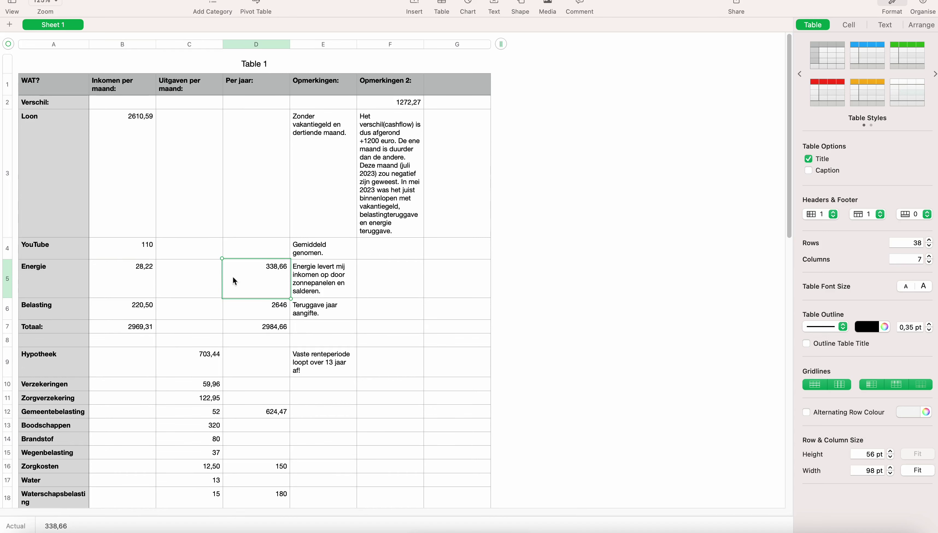
left_click(125, 285)
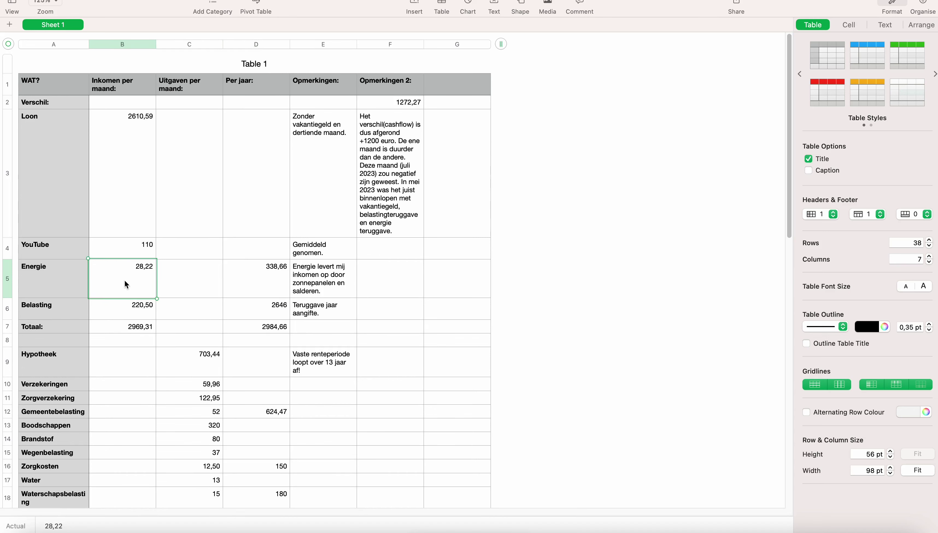
left_click(279, 282)
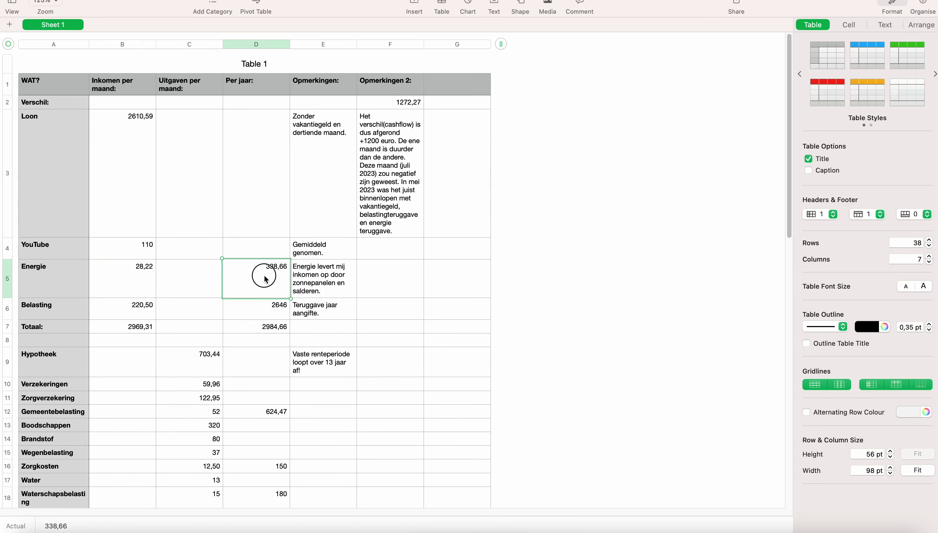
left_click(132, 285)
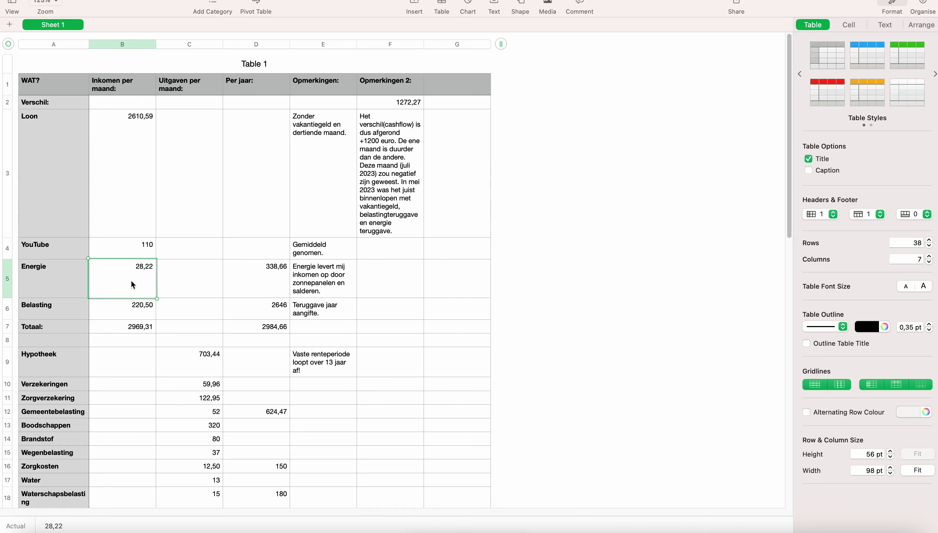
left_click(281, 273)
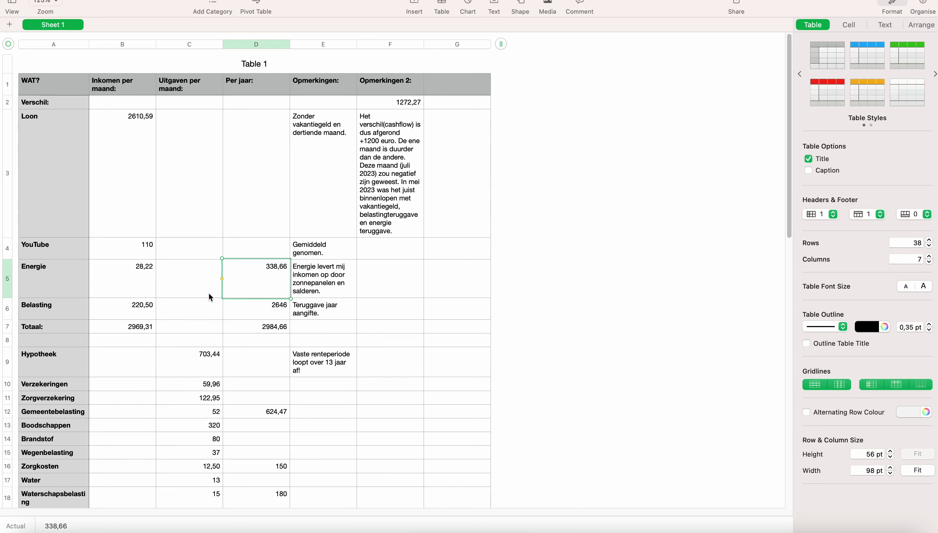
left_click(145, 276)
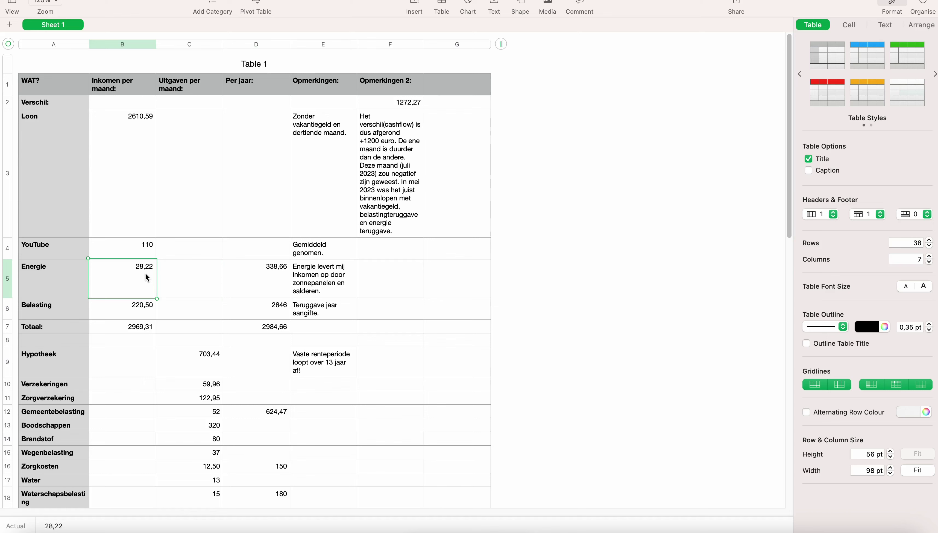
scroll(234, 347, "down", 3)
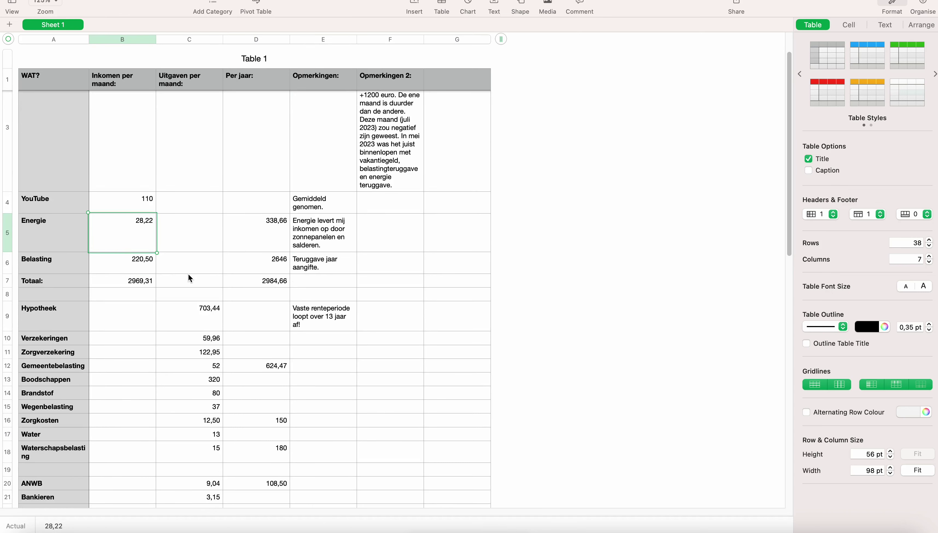
left_click(270, 264)
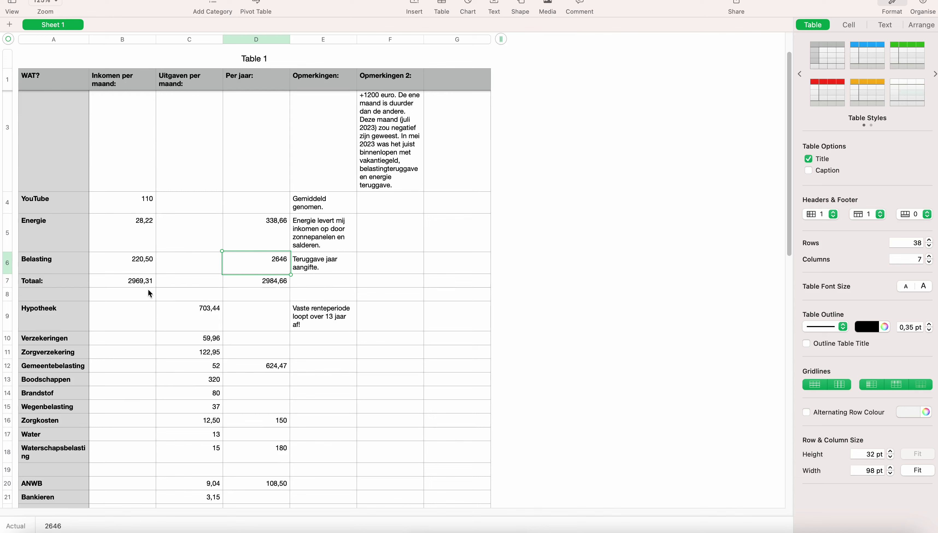
left_click(151, 260)
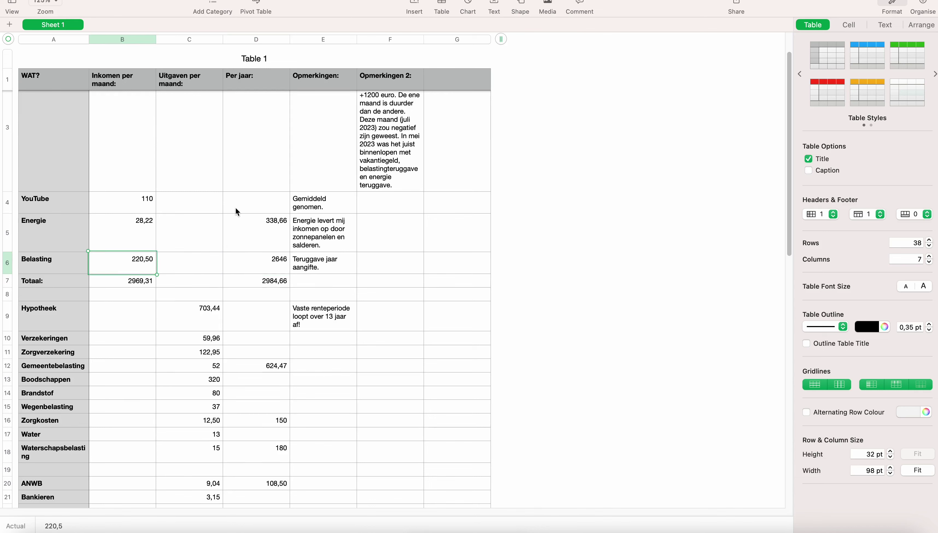
left_click(114, 279)
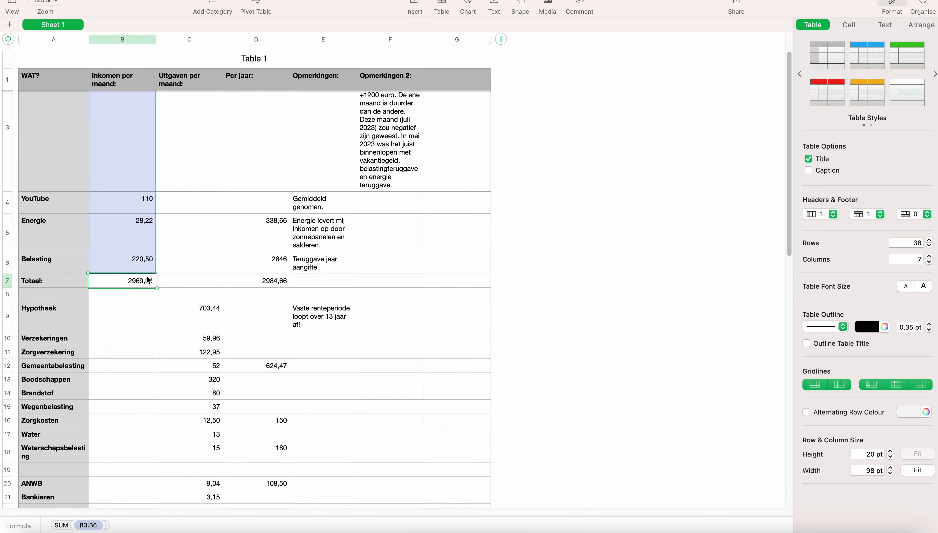
left_click(266, 285)
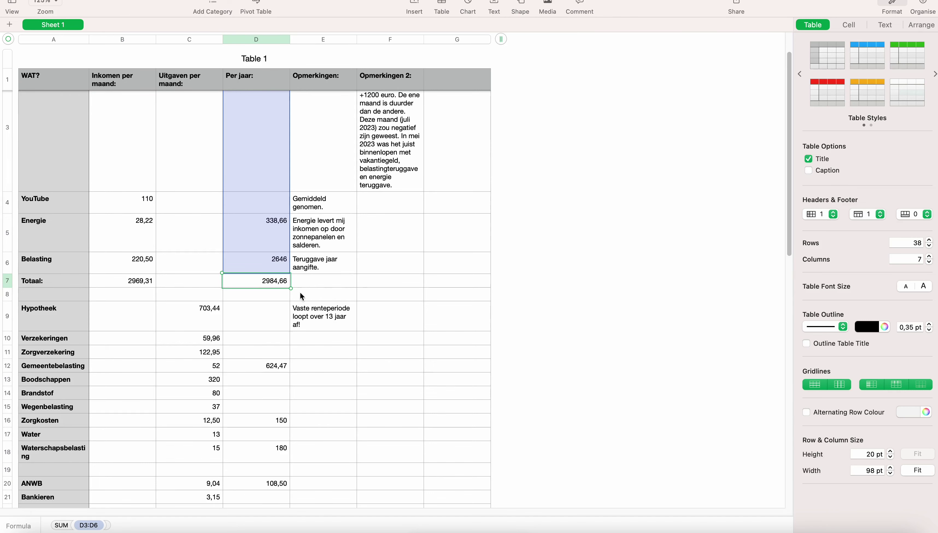
left_click(253, 300)
scroll(160, 310, "down", 3)
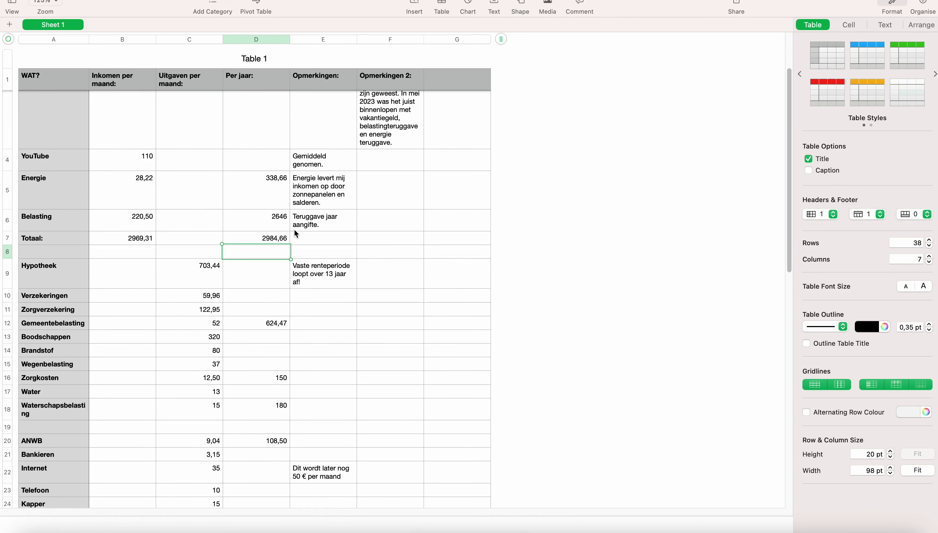
left_click(201, 272)
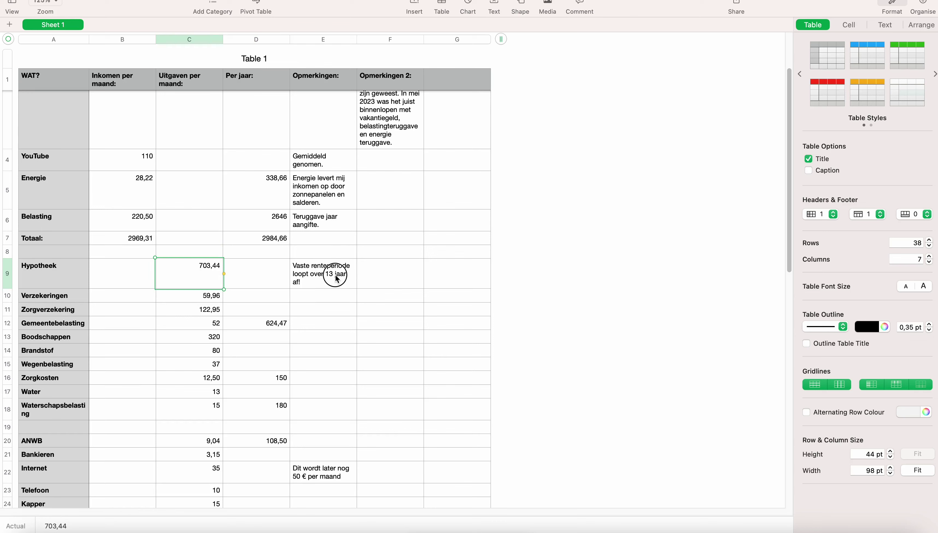
left_click(336, 277)
left_click(199, 275)
double_click(199, 270)
left_click(303, 277)
left_click(199, 276)
left_click(318, 272)
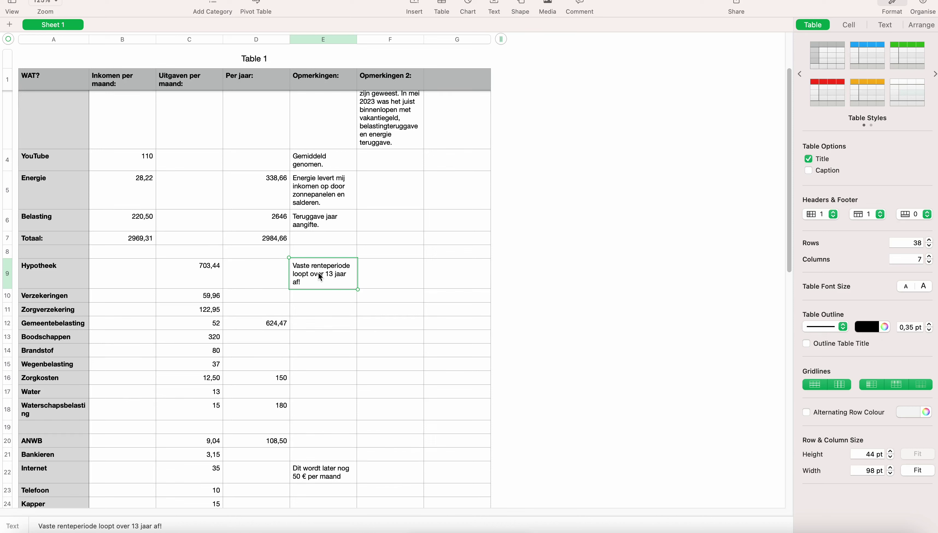
left_click(205, 297)
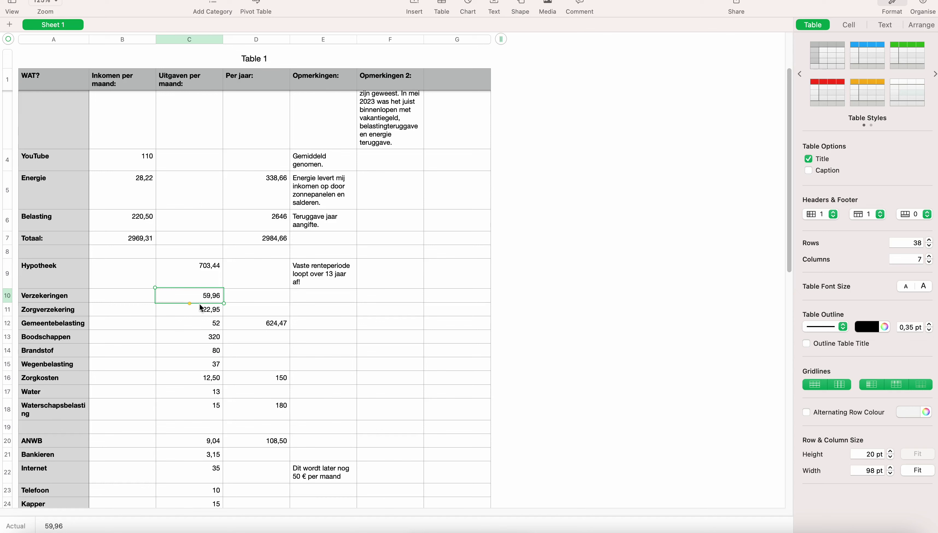
left_click(192, 310)
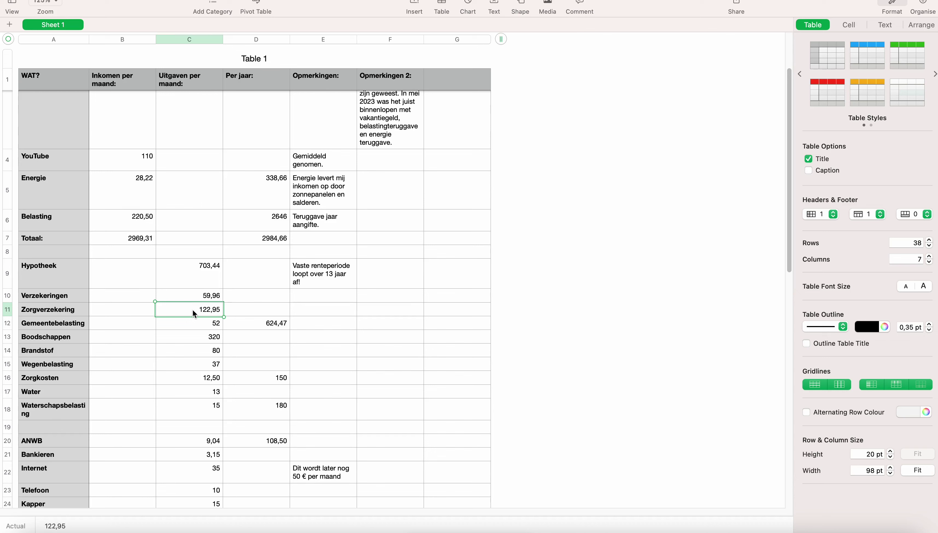
Step: Enter =C11*12 in D11 so Zorgverzekering's yearly amount becomes 1475,4
key("Tab")
type("=")
left_click(179, 313)
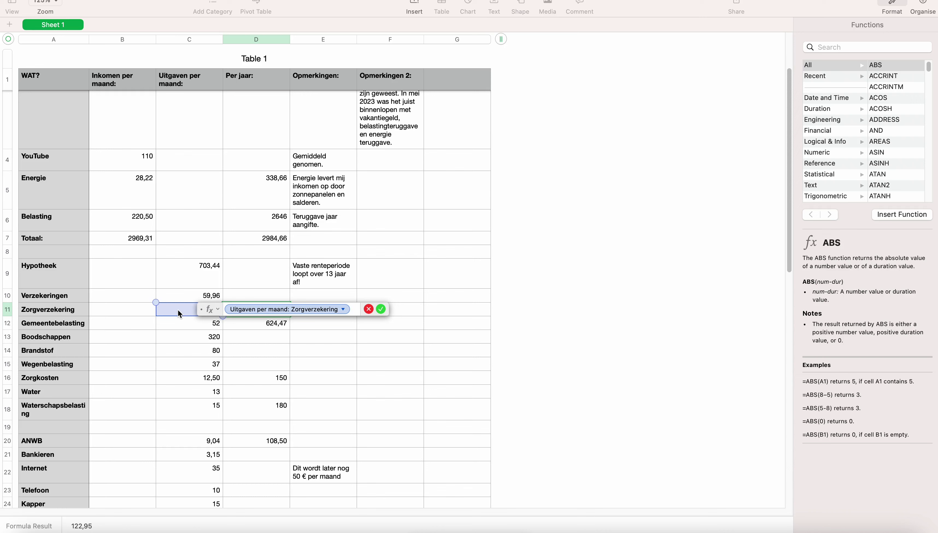
type("*")
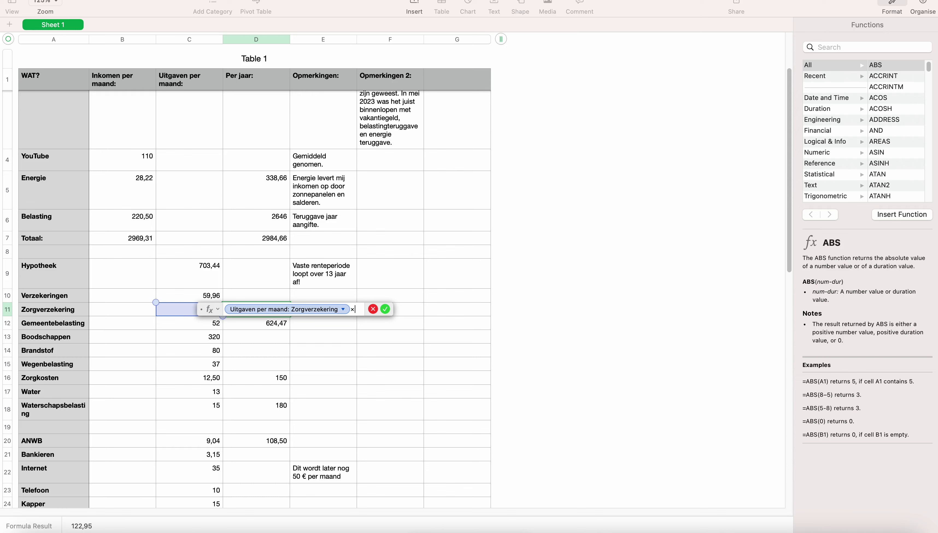
type("12")
key("Return")
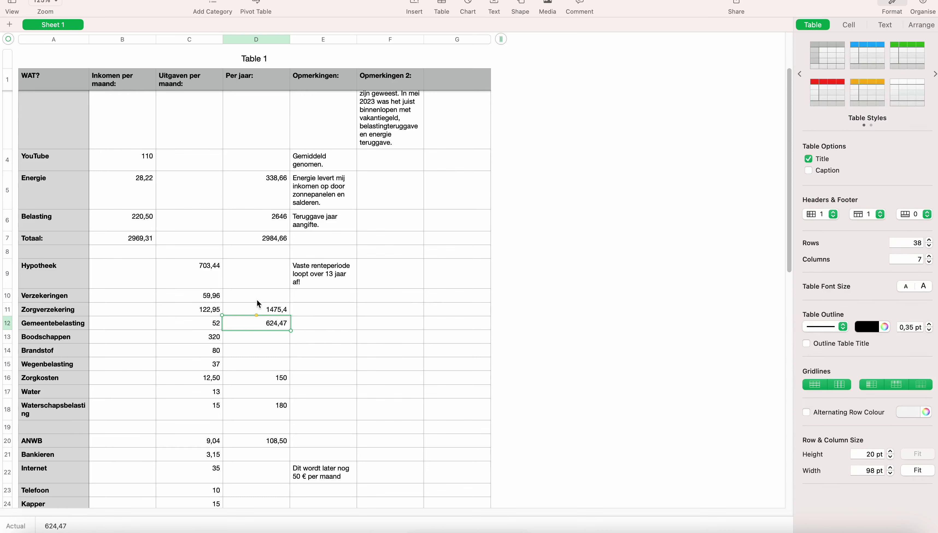
left_click(271, 310)
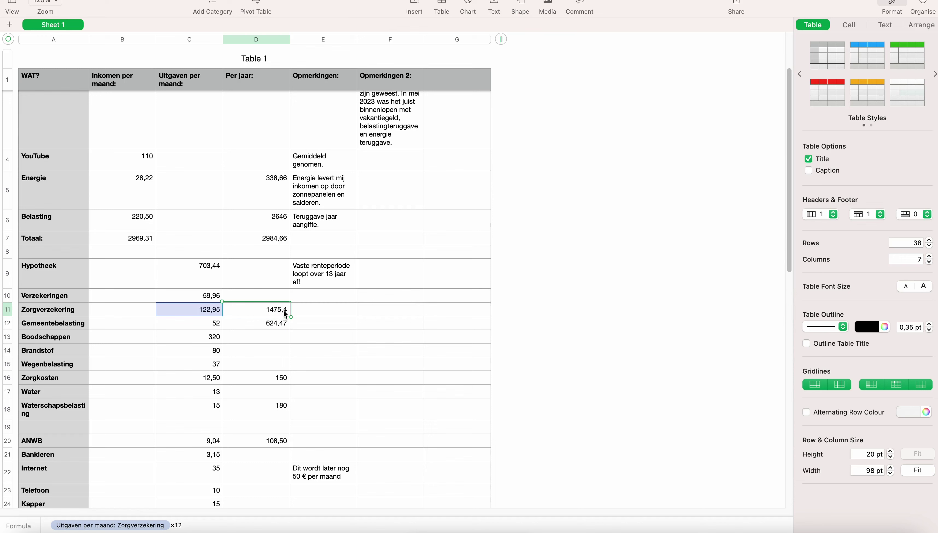
Step: Compare Zorgverzekering's monthly and yearly cells, then undo the D11 formula to empty it
key("Left")
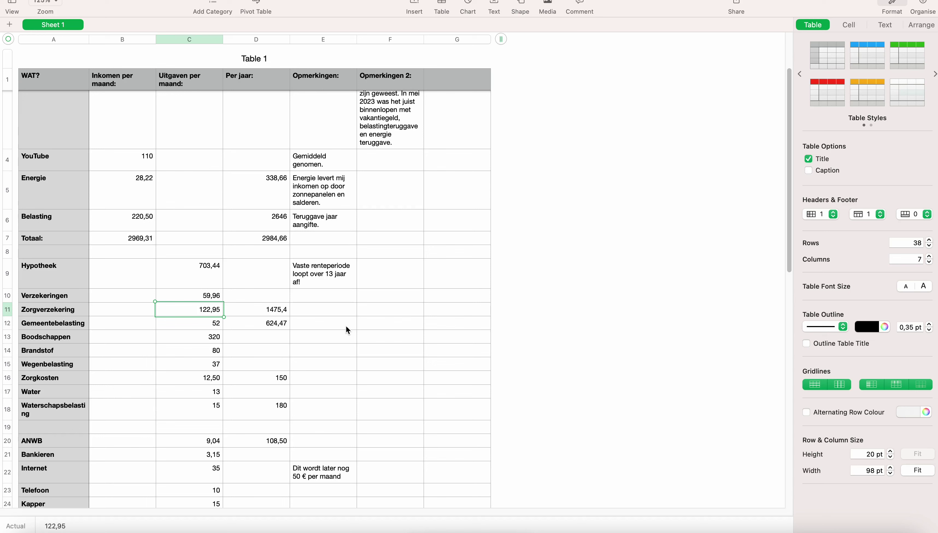
key("Right")
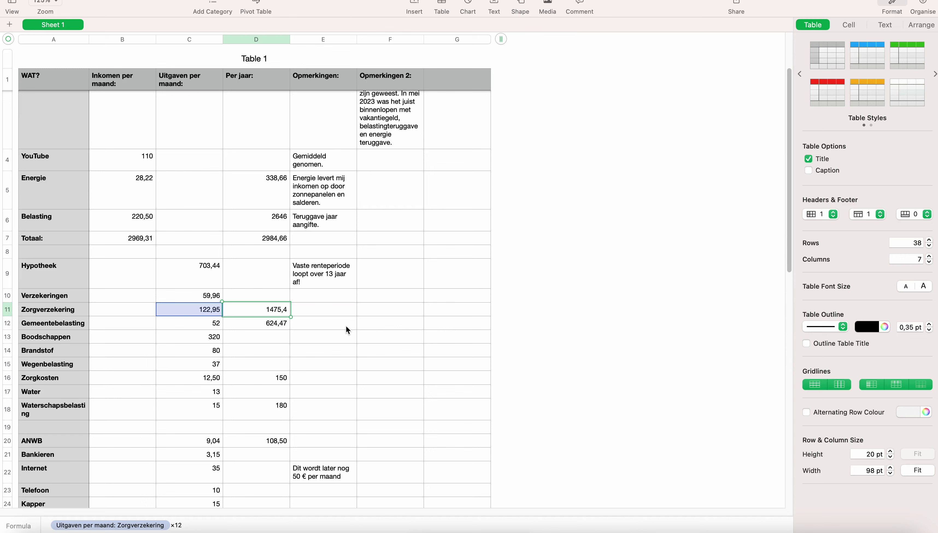
key("Left")
key("Right")
key("super+z")
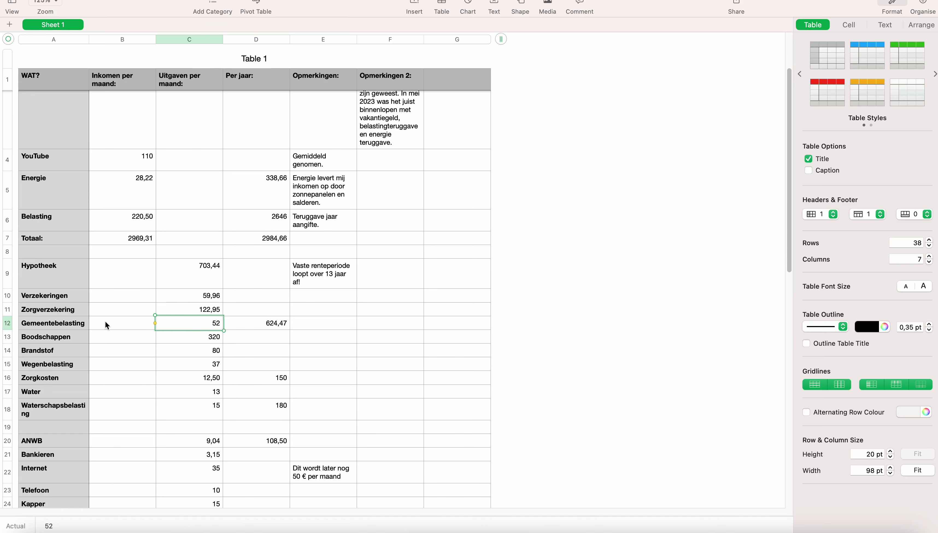
Step: Check Gemeentebelasting's yearly 624 and Boodschappen's monthly amount beside its empty yearly cell
left_click(282, 323)
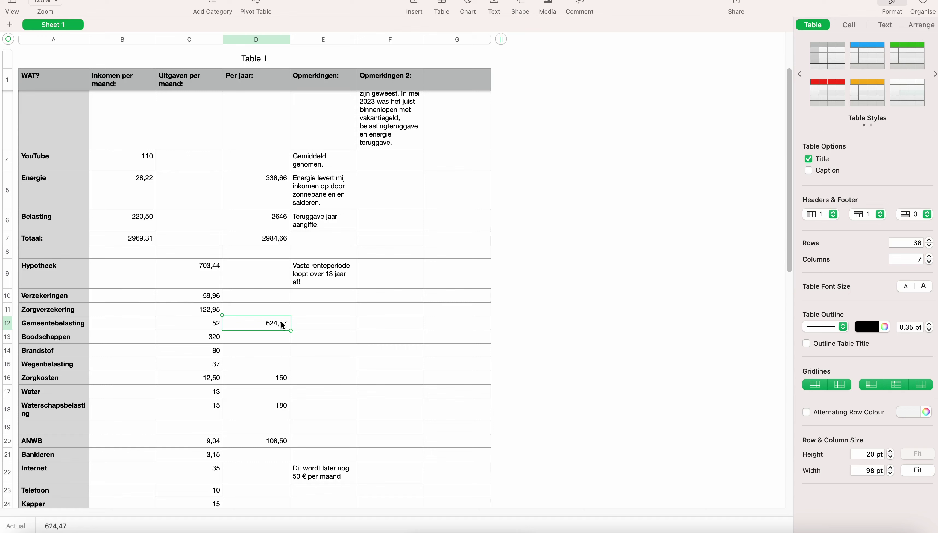
key("Left")
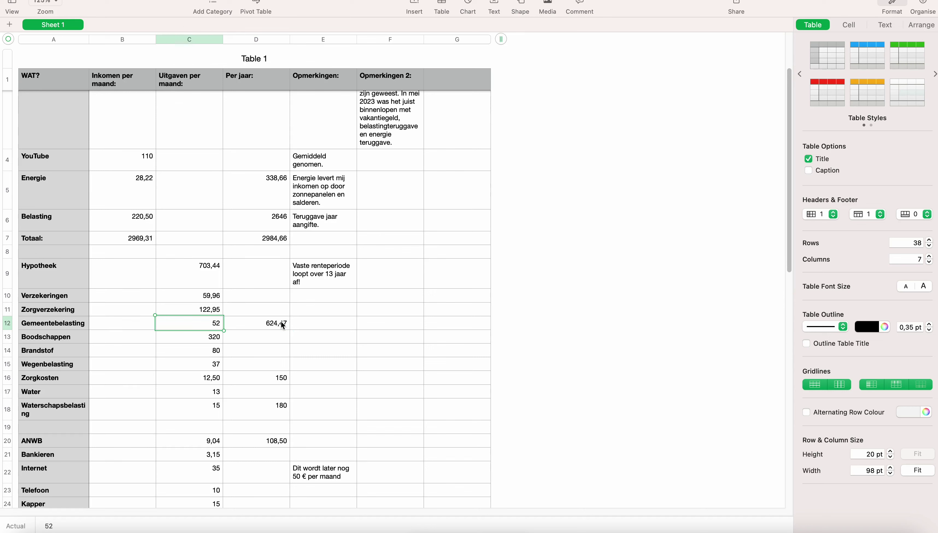
key("Down")
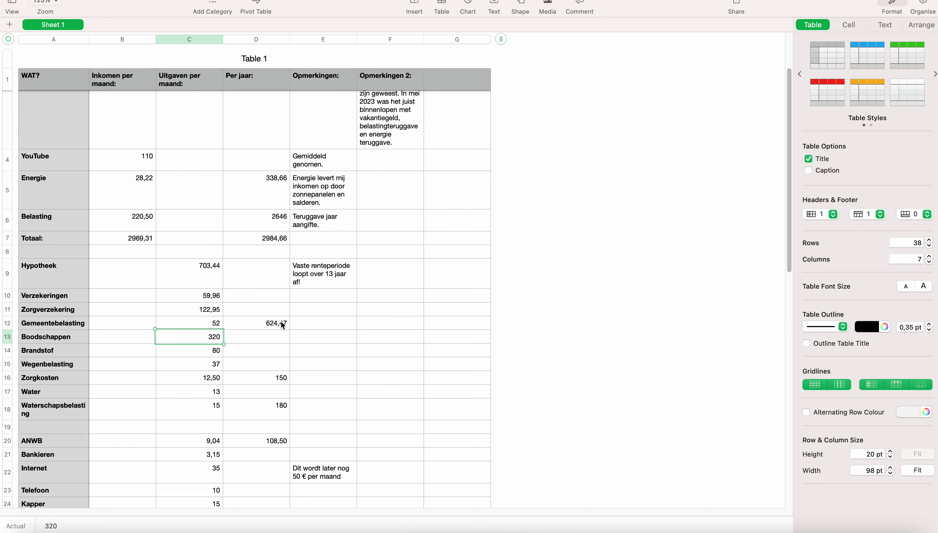
key("Right")
key("Left")
key("Right")
key("Left")
key("Right")
key("Left")
key("Right")
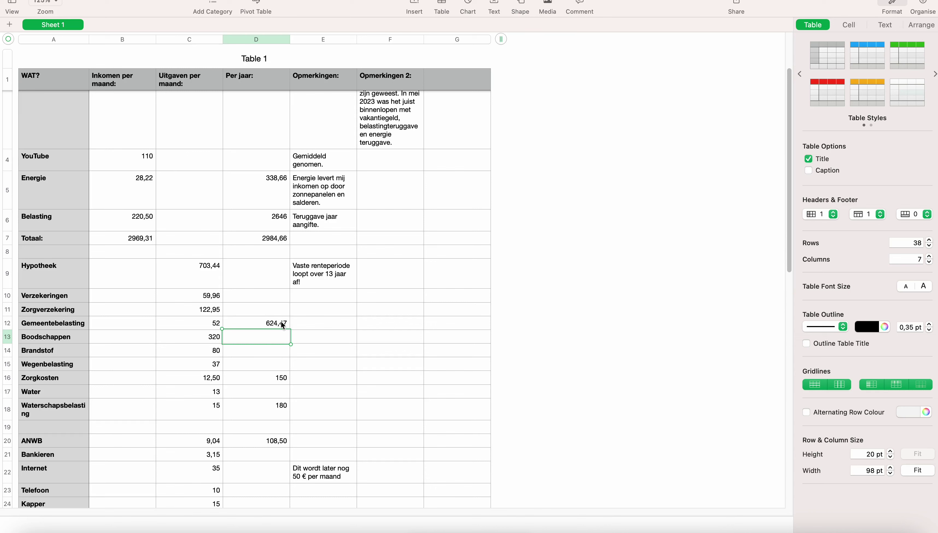
key("Left")
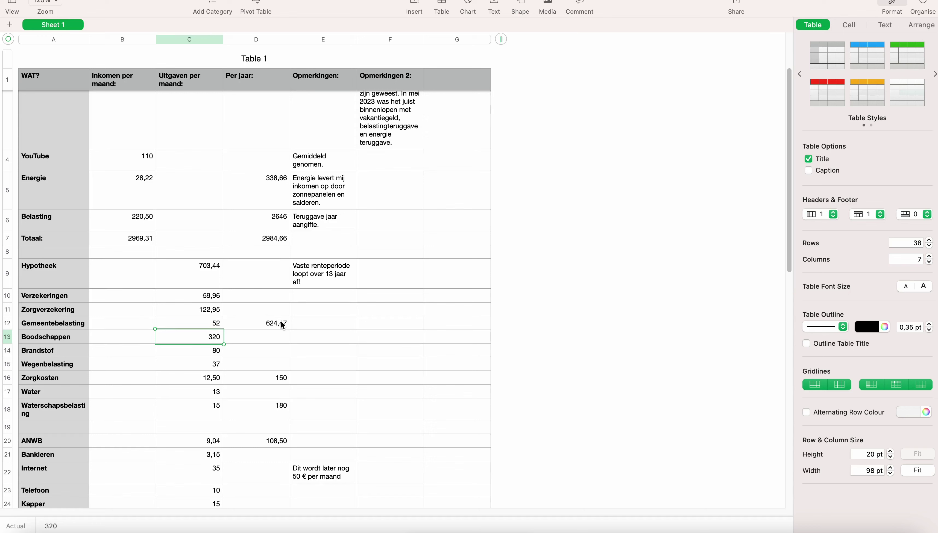
Step: Review the income, monthly and yearly cells for Brandstof and Wegenbelasting
key("Tab")
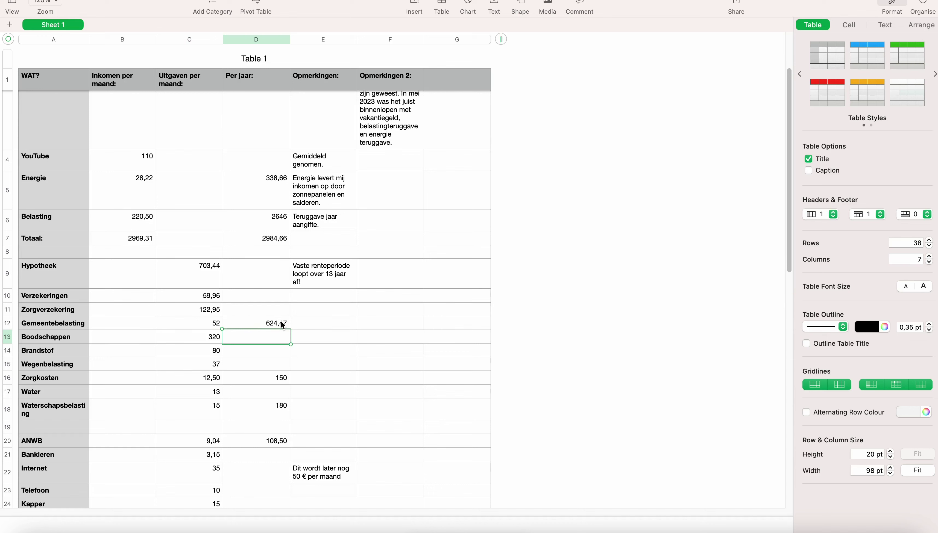
key("Down")
key("Left")
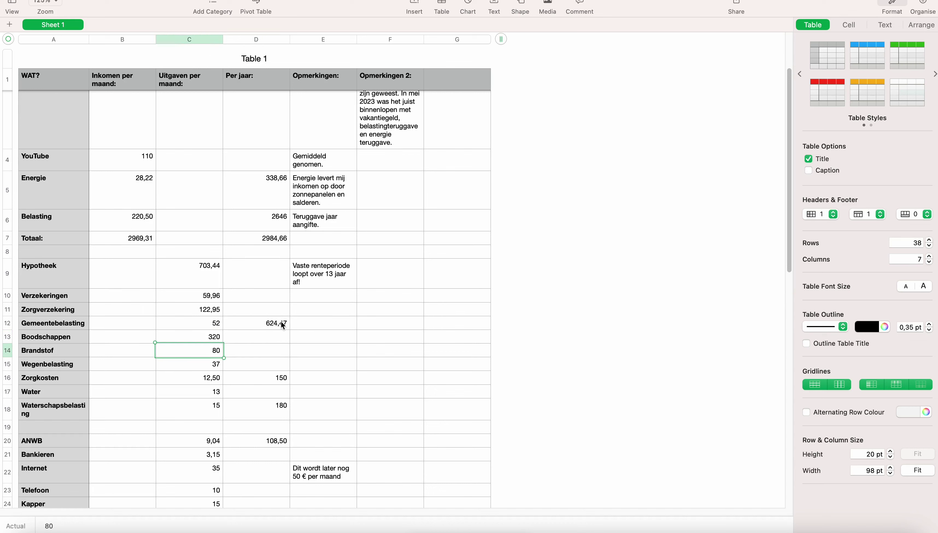
key("Left")
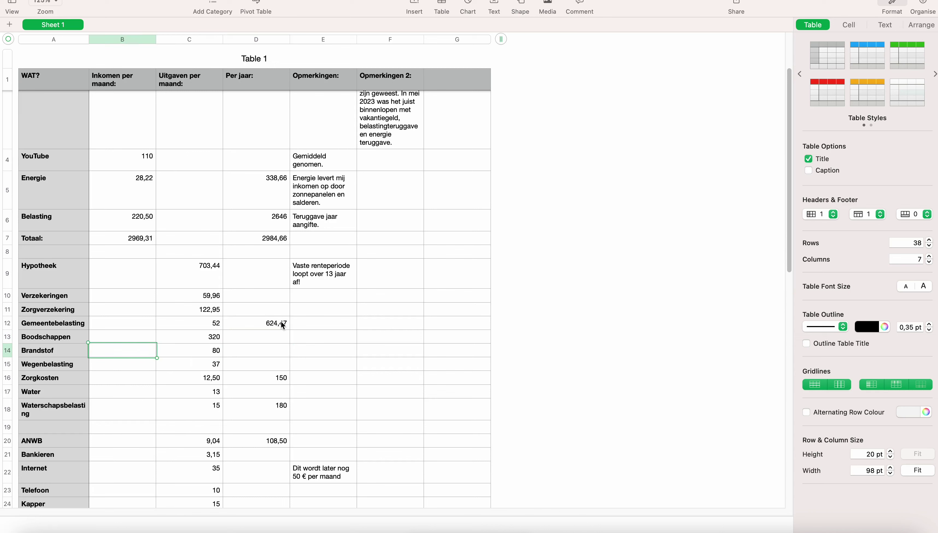
key("Right")
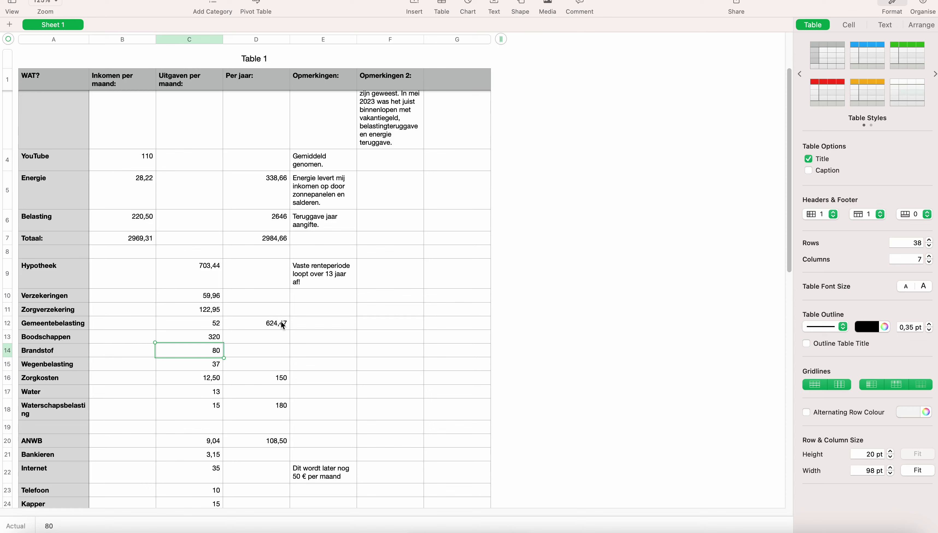
key("Right")
key("Left")
key("Down")
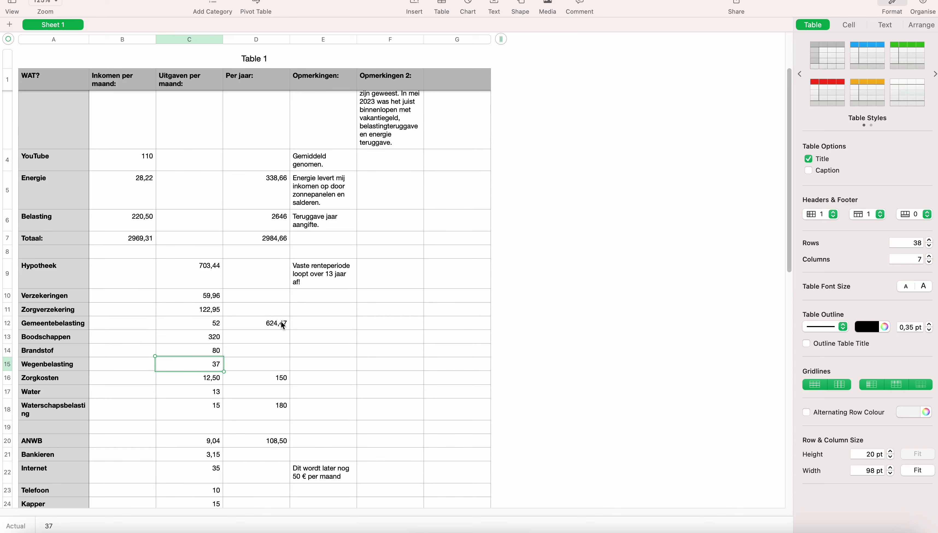
key("Left")
key("Right")
key("Down")
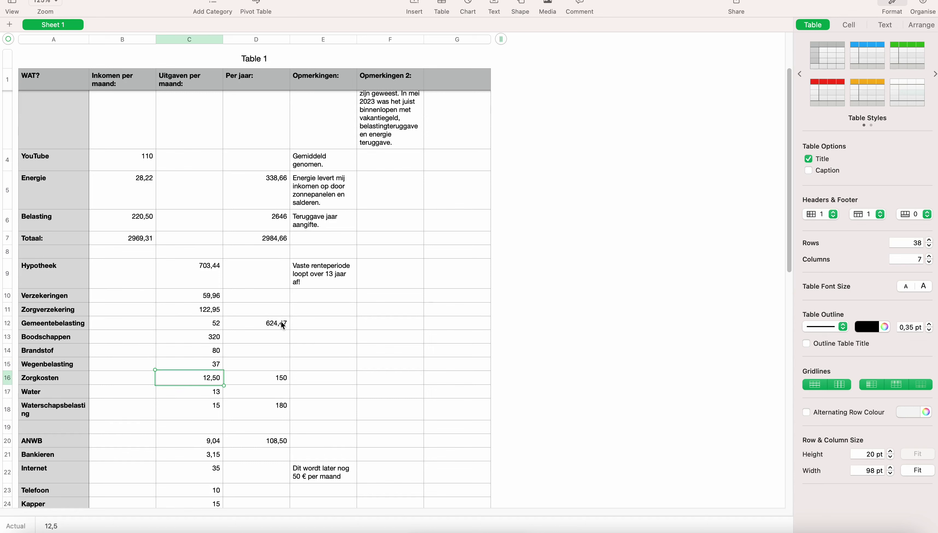
key("Left")
key("Right")
key("Right")
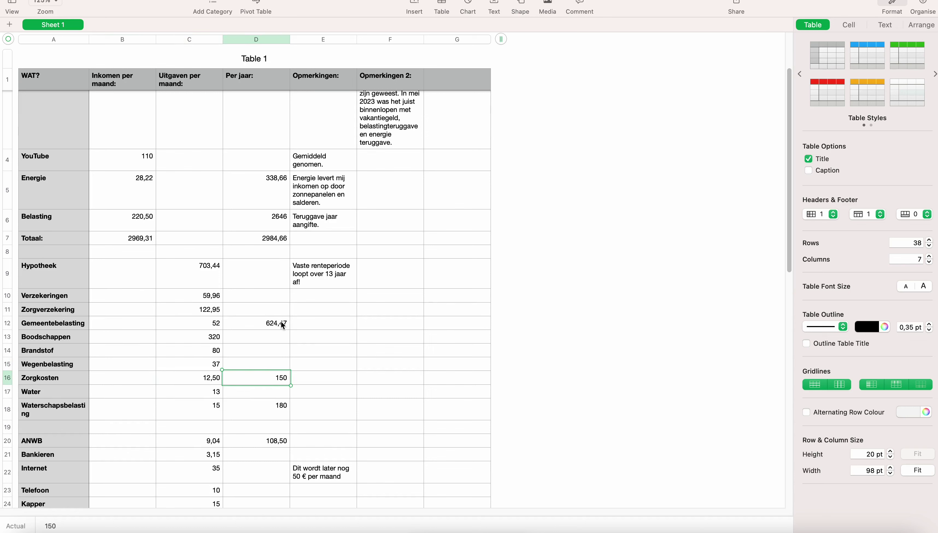
key("Right")
key("Left")
key("Left")
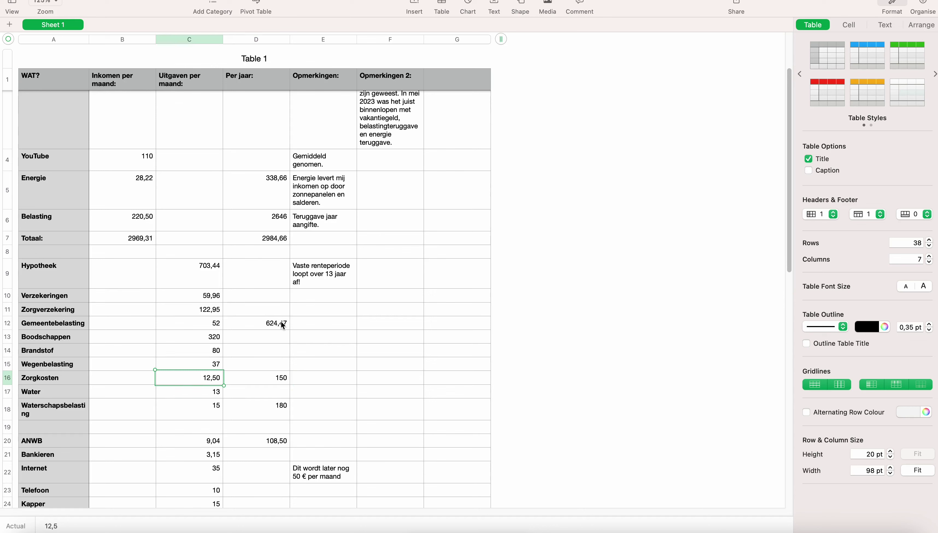
key("Right")
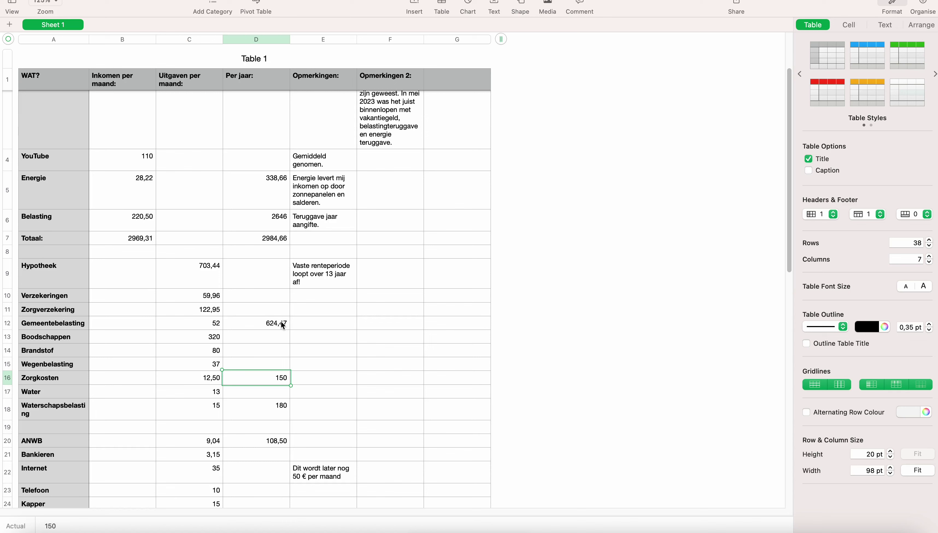
key("Down")
key("Left")
key("Left")
key("Left")
key("Right")
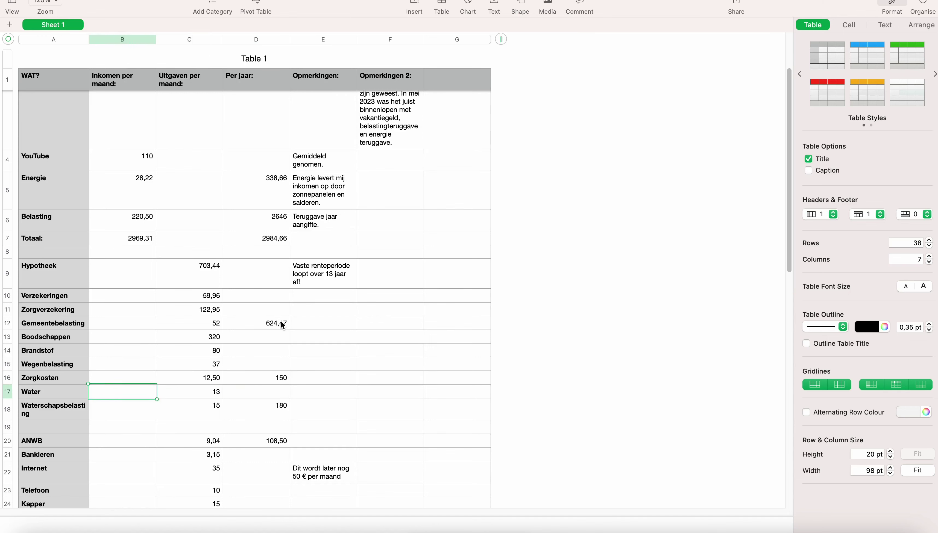
key("Right")
key("Right")
key("Left")
key("Right")
key("Left")
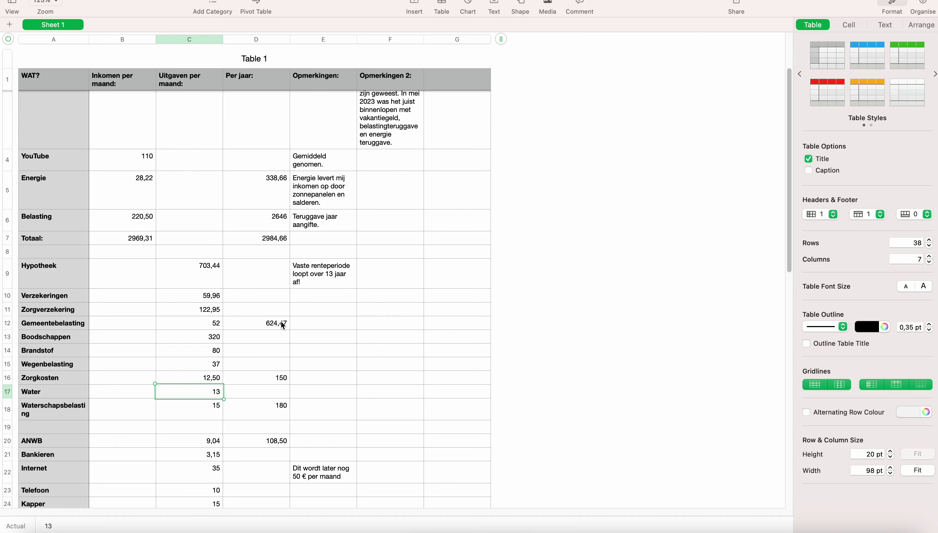
key("Down")
key("Right")
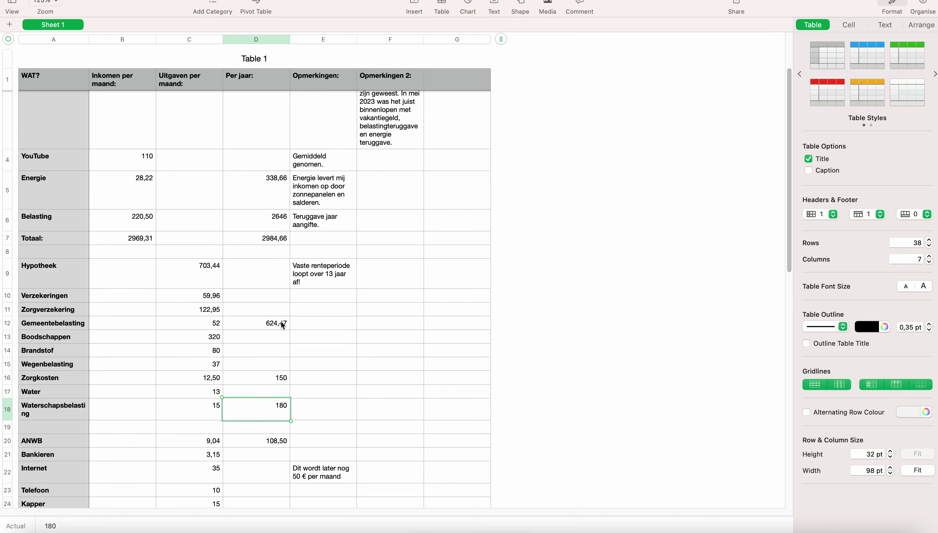
key("Left")
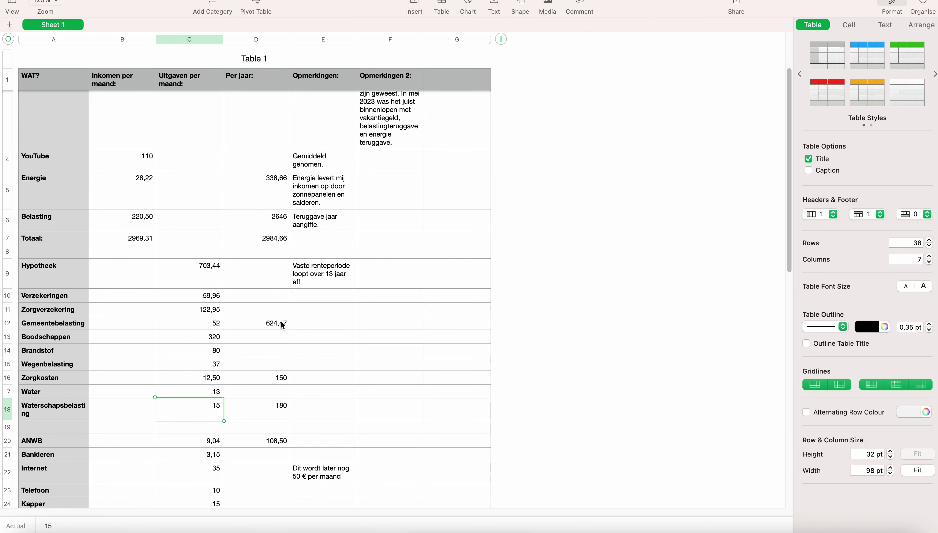
key("Down")
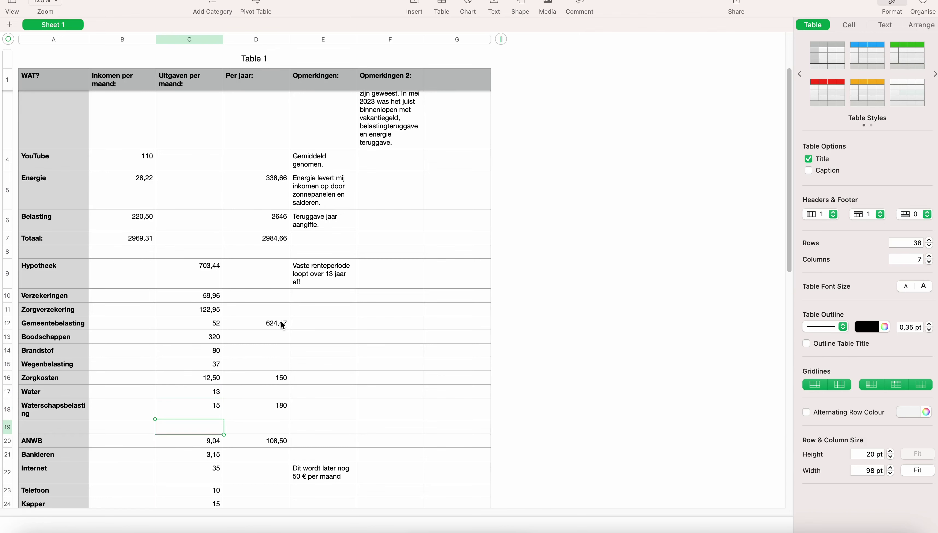
key("Down")
key("Down")
key("Down")
key("Down")
key("Down")
key("Down")
key("Down")
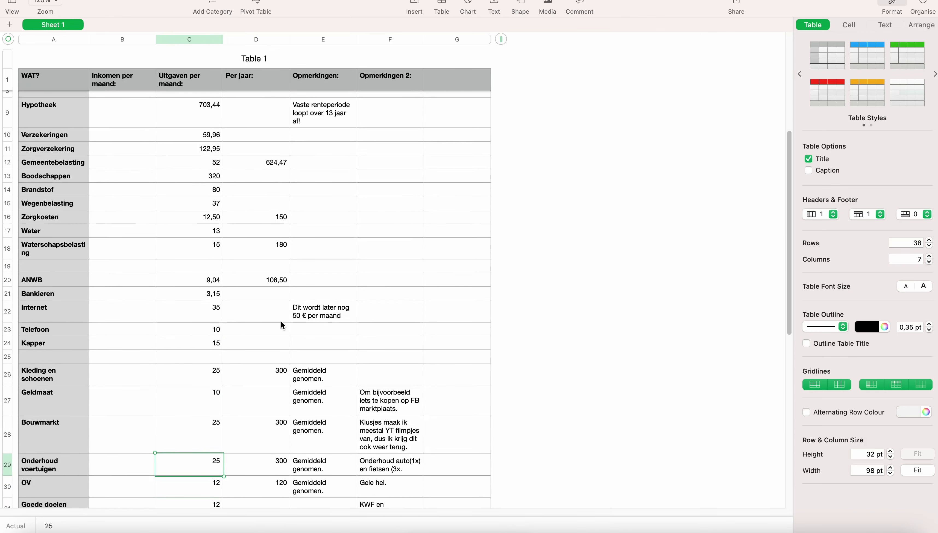
key("Up")
key("Up")
key("Up")
key("Up")
key("Up")
key("Up")
key("Up")
key("Up")
key("Left")
key("Left")
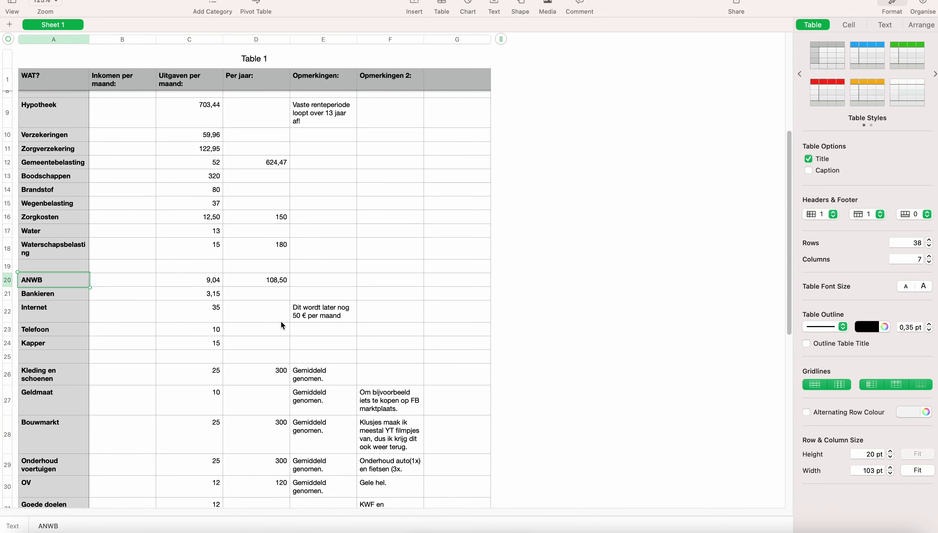
key("Right")
key("Right")
key("Right")
key("Right")
key("Left")
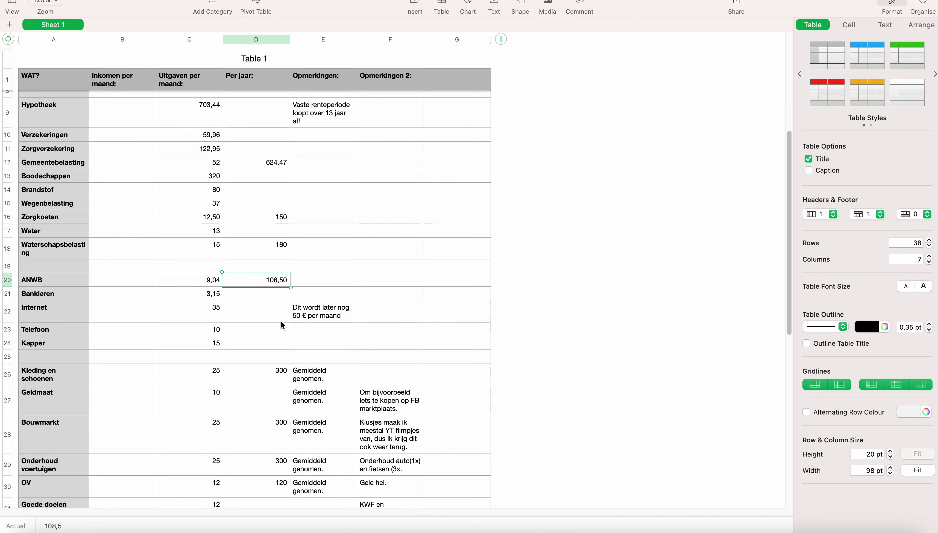
key("Left")
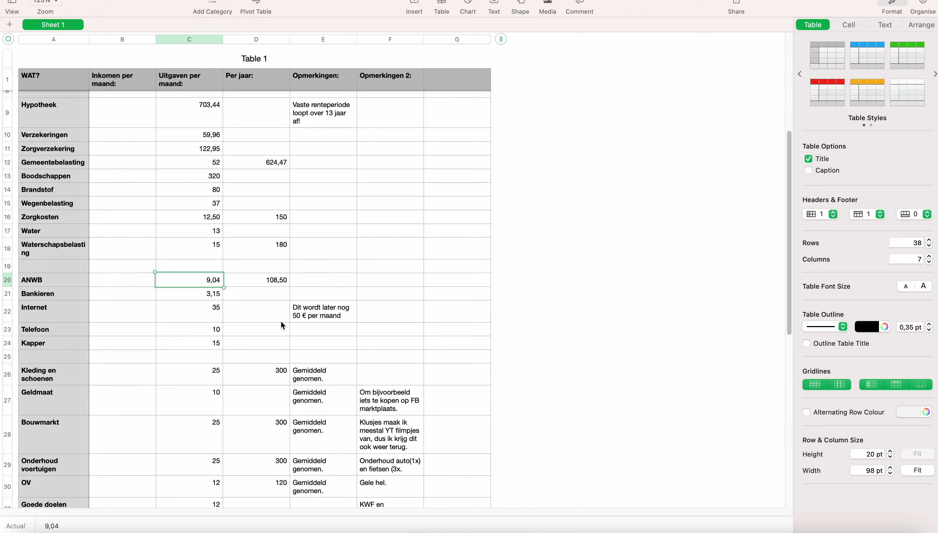
key("Down")
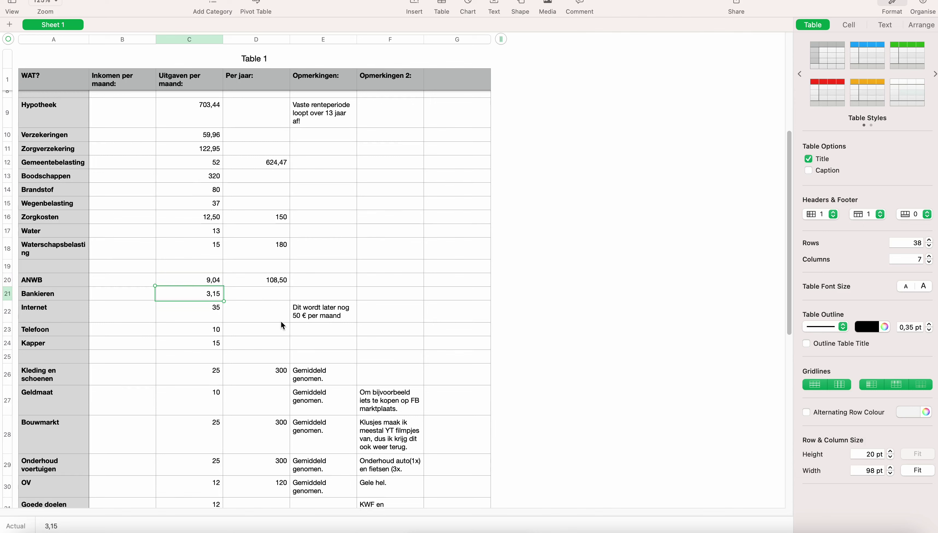
key("Tab")
key("shift+Tab")
key("Down")
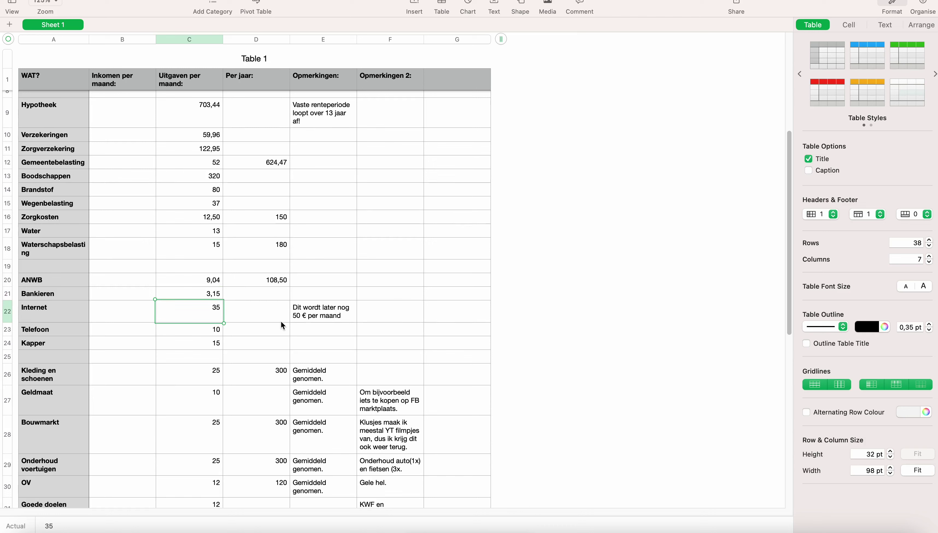
key("Left")
key("Right")
key("Right")
key("Right")
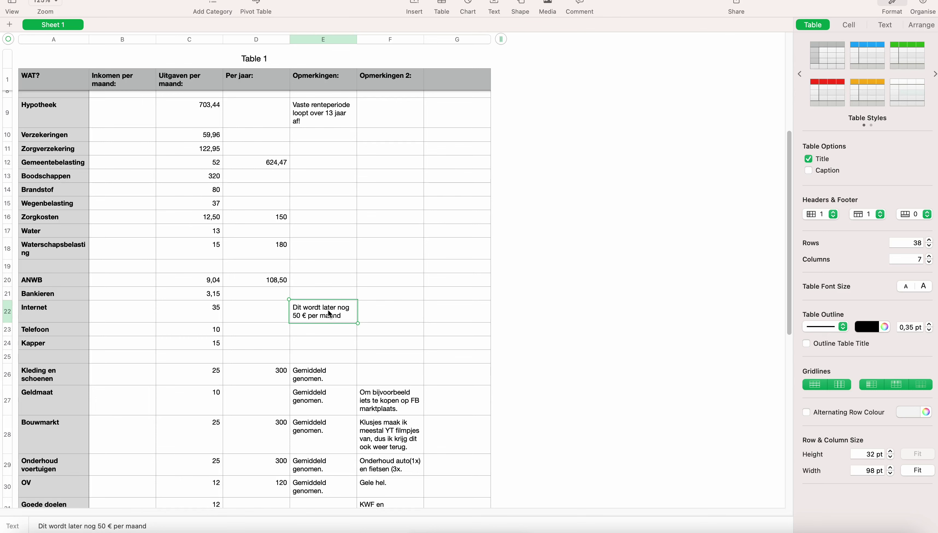
key("Left")
key("Left")
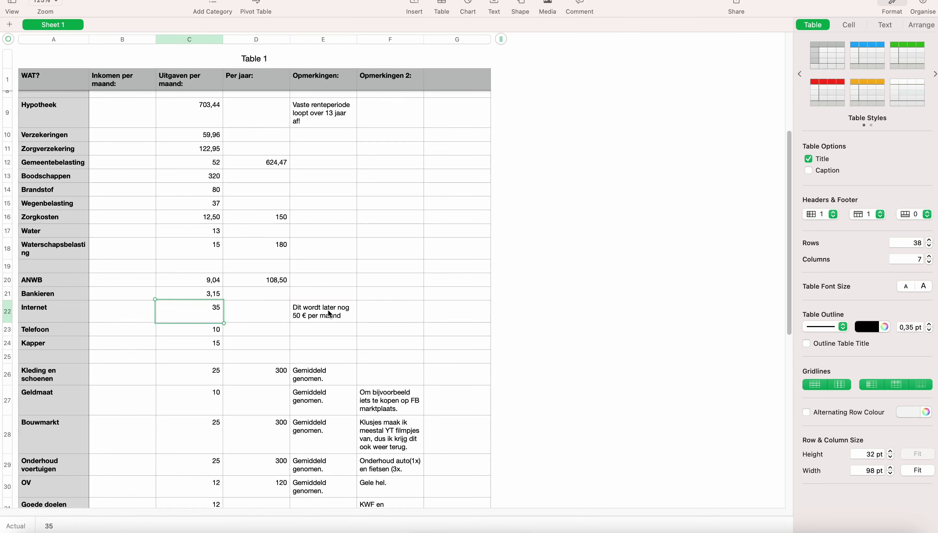
left_click(329, 313)
key("Left")
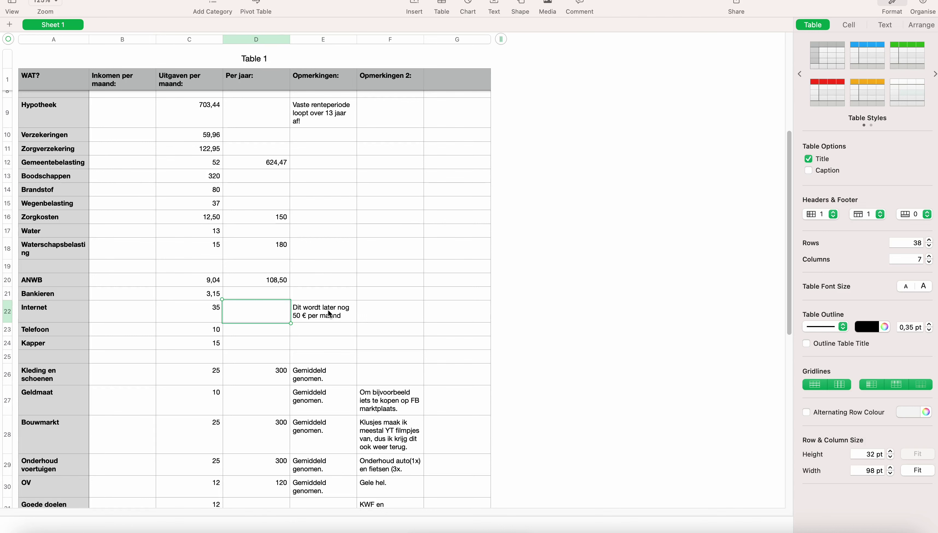
key("Left")
key("Down")
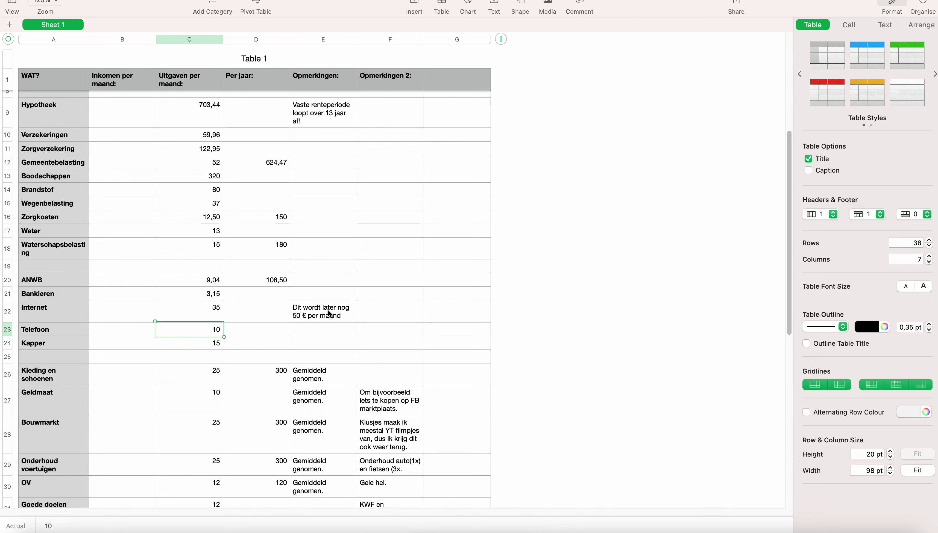
key("Down")
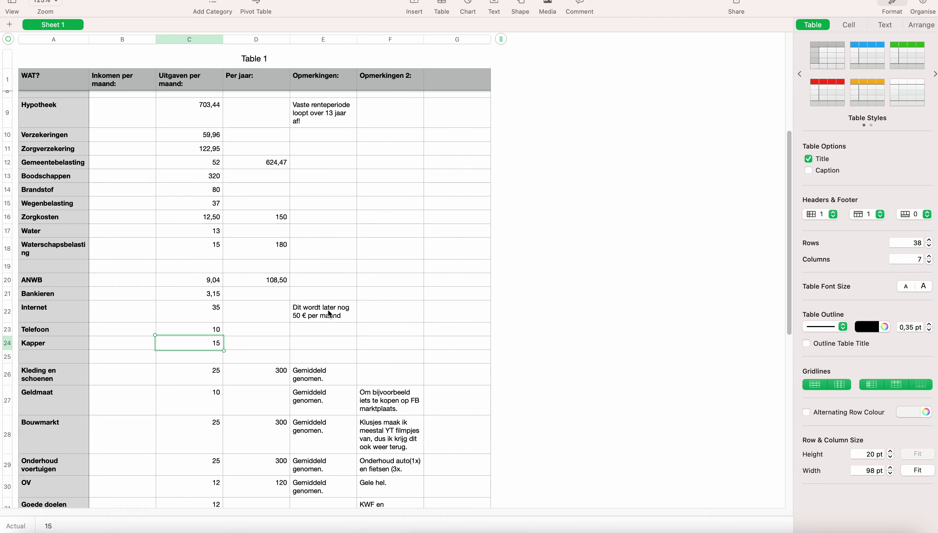
key("Down")
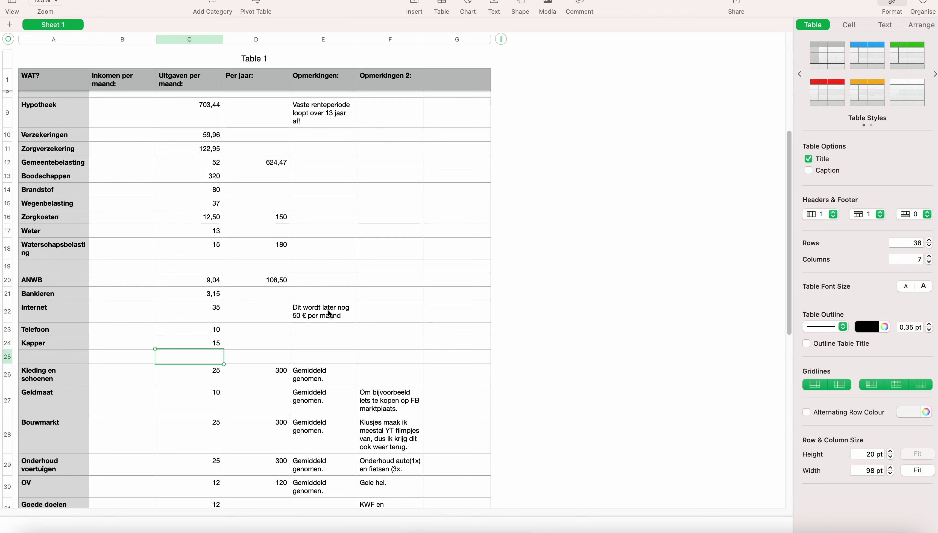
key("Down")
key("Up")
key("Up")
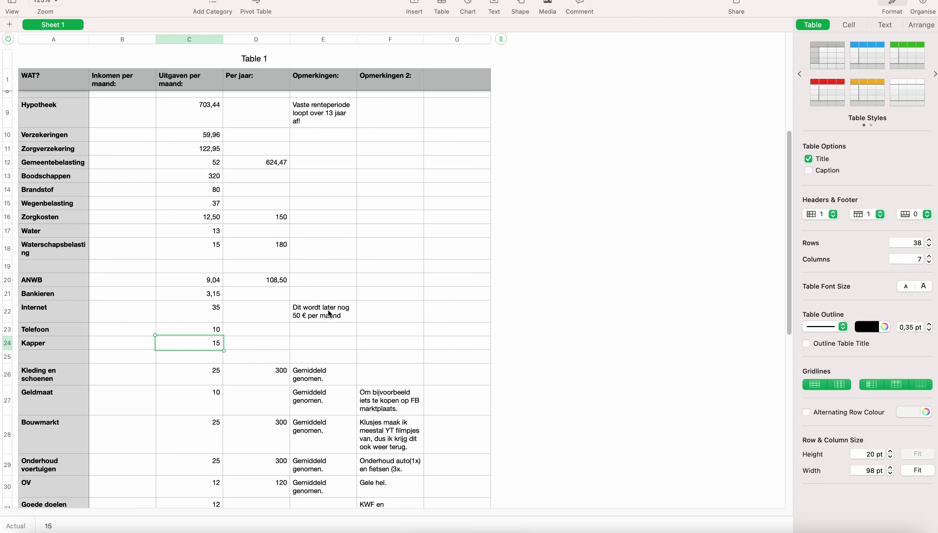
key("Return")
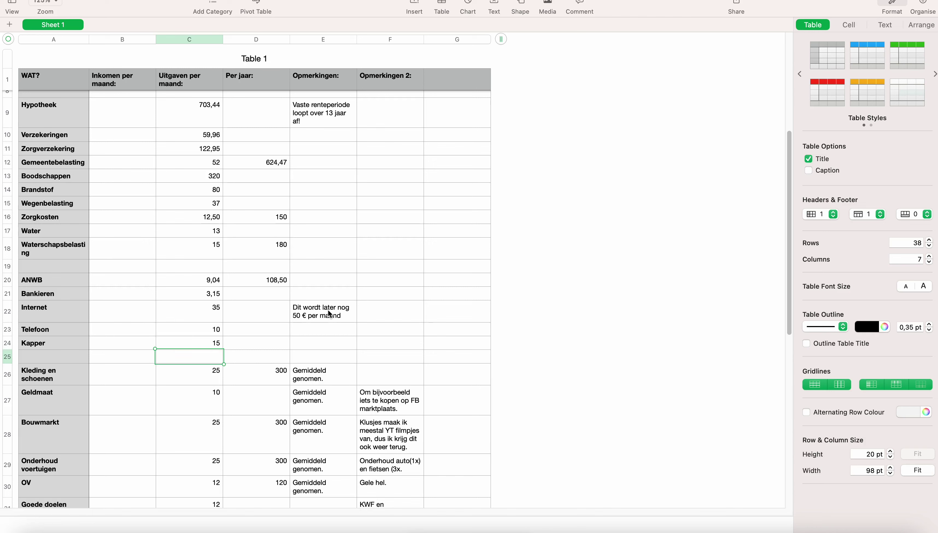
key("Return")
key("Left")
key("Right")
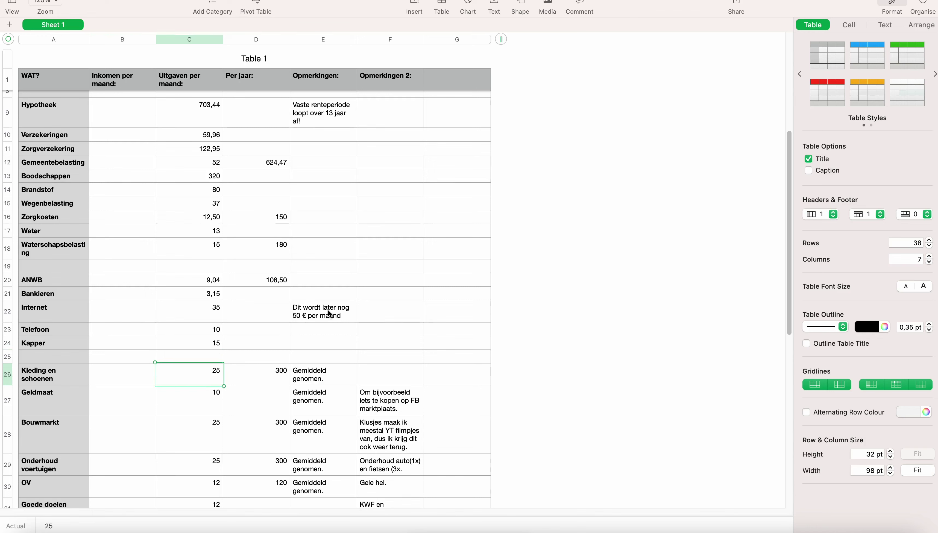
key("Right")
key("Left")
key("Left")
key("Left")
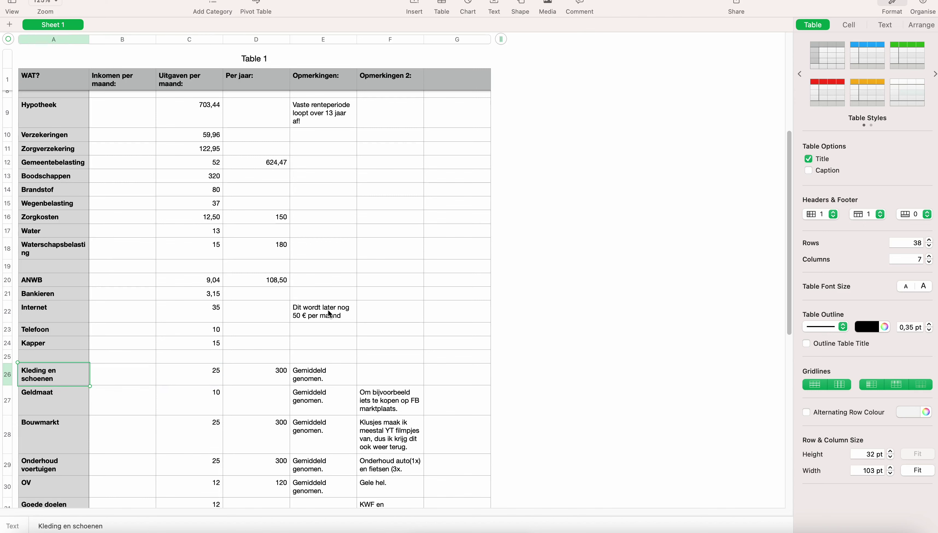
key("Right")
key("Left")
key("Right")
key("Left")
key("Tab")
key("Tab")
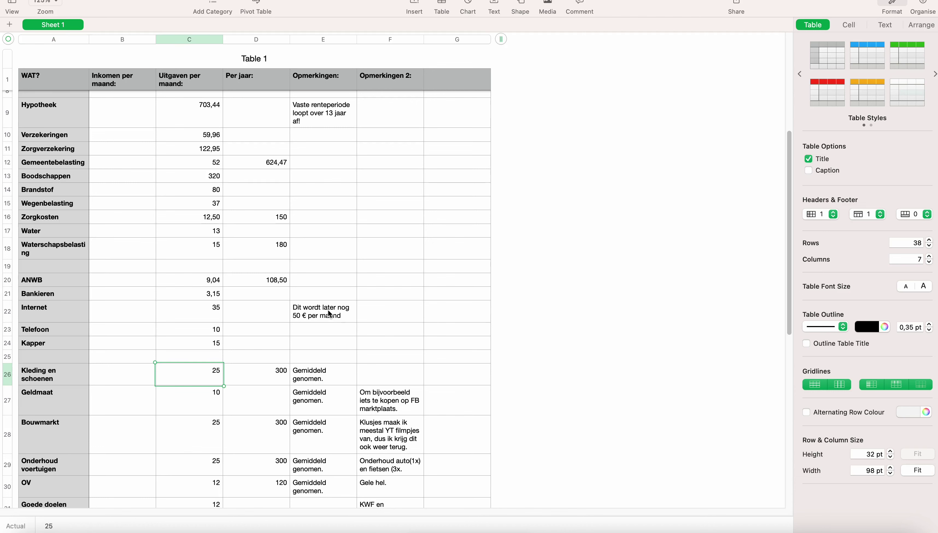
key("Tab")
key("shift+Tab")
key("Tab")
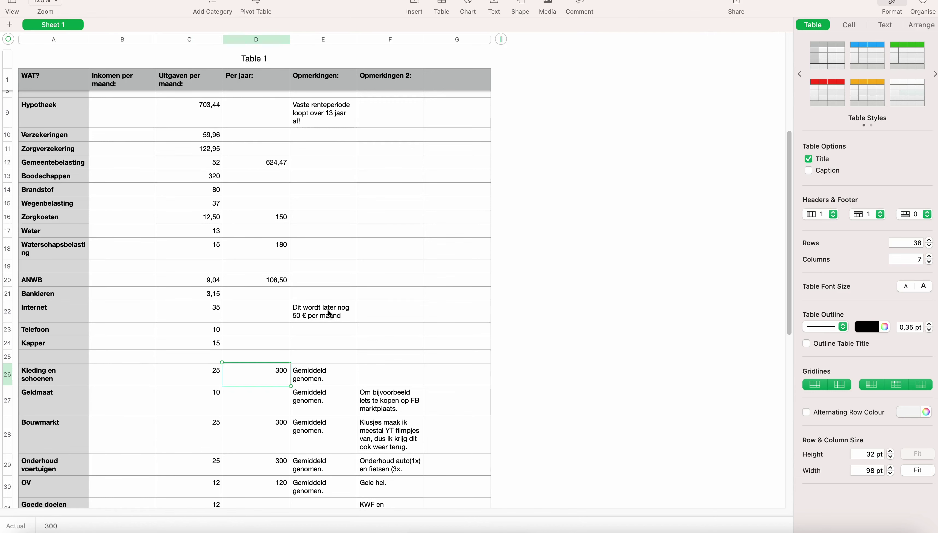
key("shift+Tab")
key("shift+Tab")
key("Tab")
key("Tab")
key("Tab")
key("shift+Tab")
key("Down")
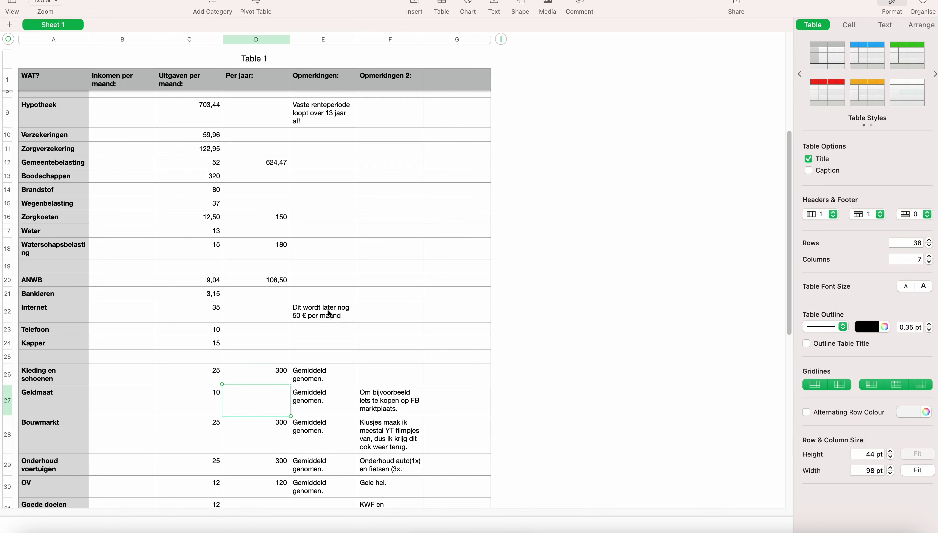
key("shift+Tab")
key("shift+Tab")
key("shift+Tab")
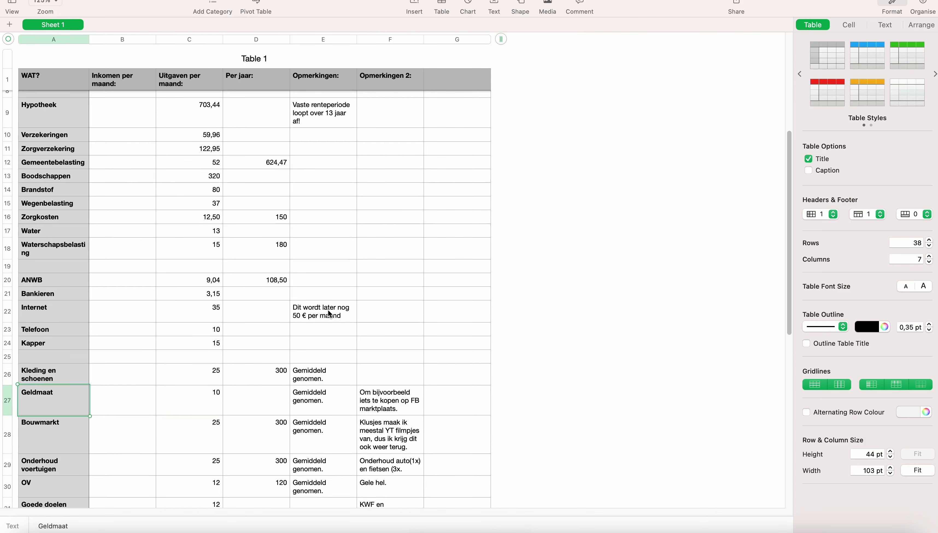
key("Tab")
key("Tab")
key("Tab")
key("Tab")
key("Tab")
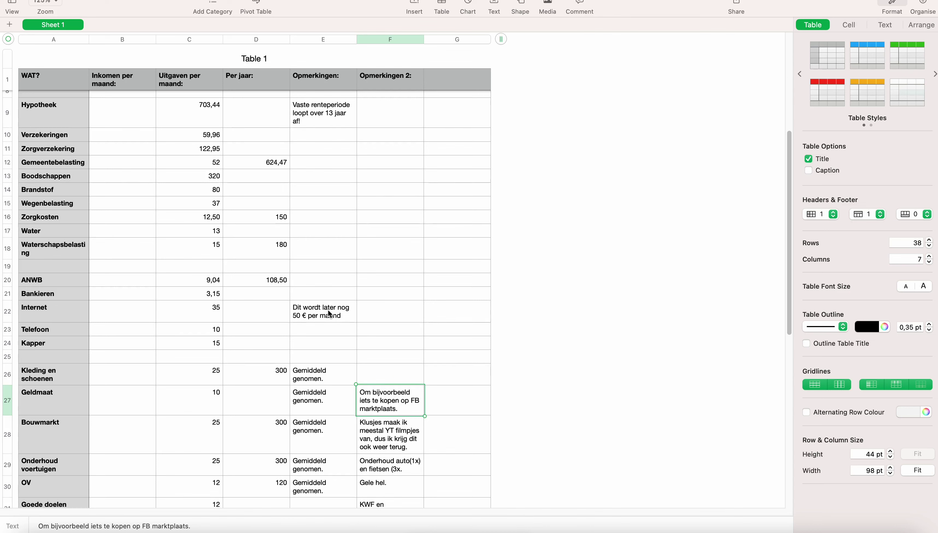
key("Left")
key("Left")
key("Left")
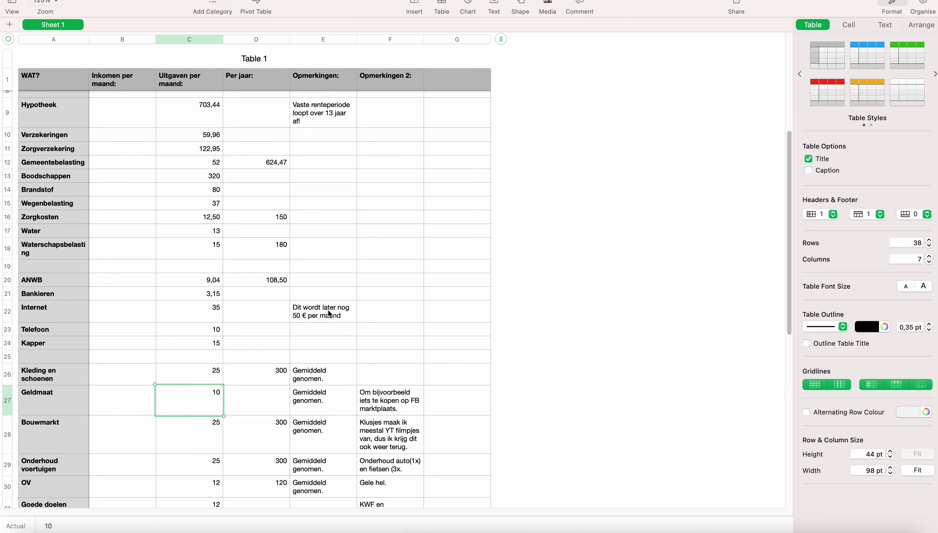
key("Right")
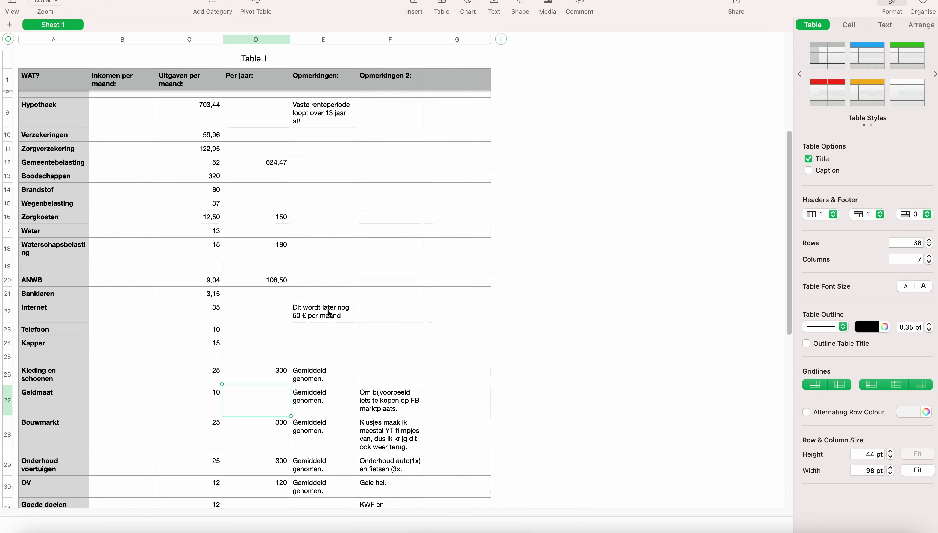
key("Left")
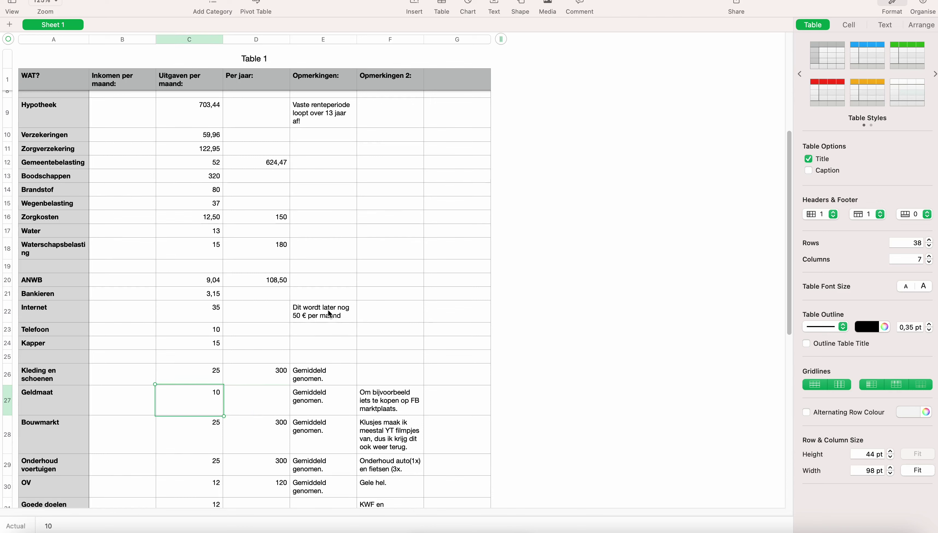
key("Right")
key("Down")
key("Left")
key("Left")
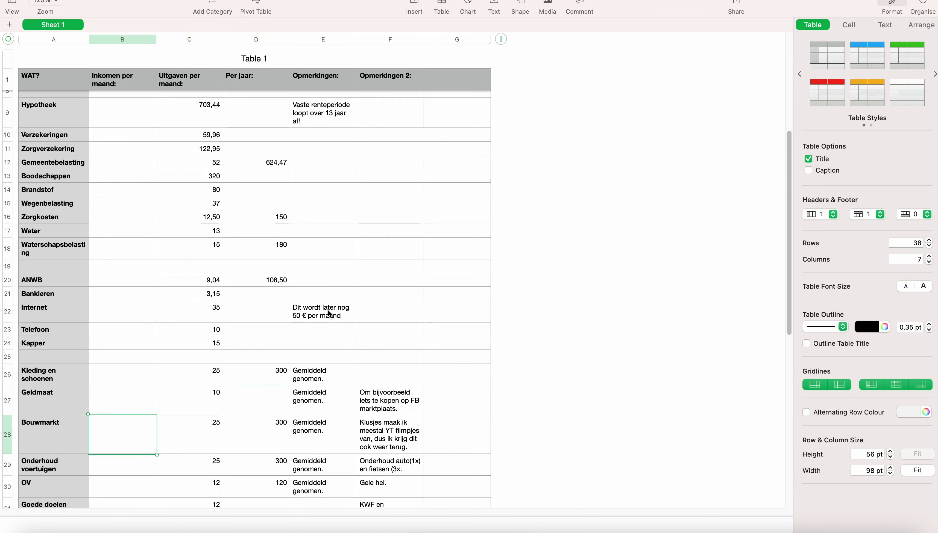
key("Right")
key("Right")
key("Right")
key("Left")
key("Left")
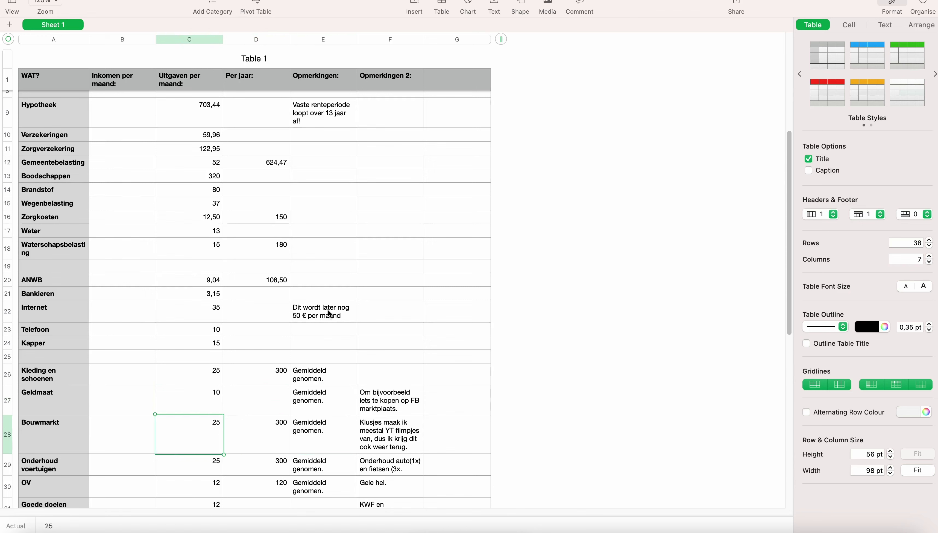
key("Right")
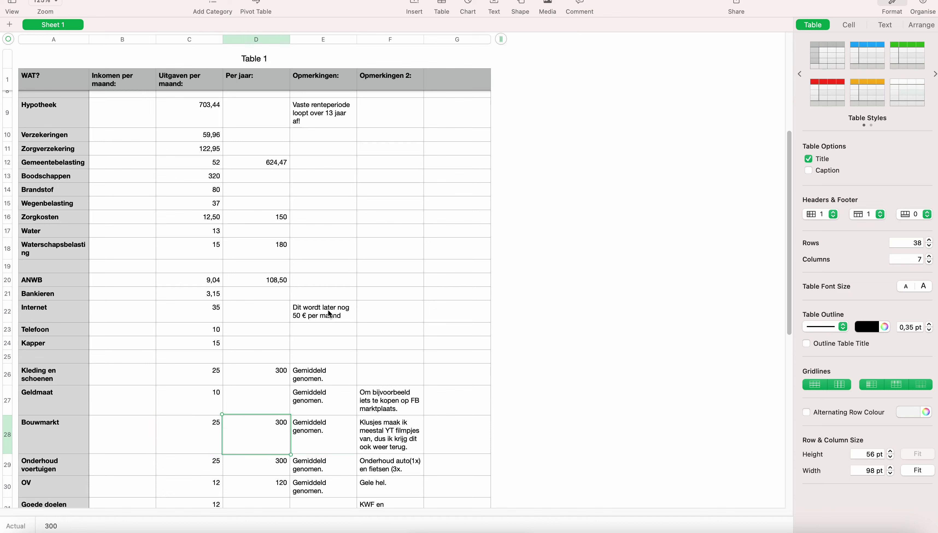
key("Right")
key("Left")
Step: Move to the second remark cell F29 in the Onderhoud voertuigen row
key("Down")
key("Right")
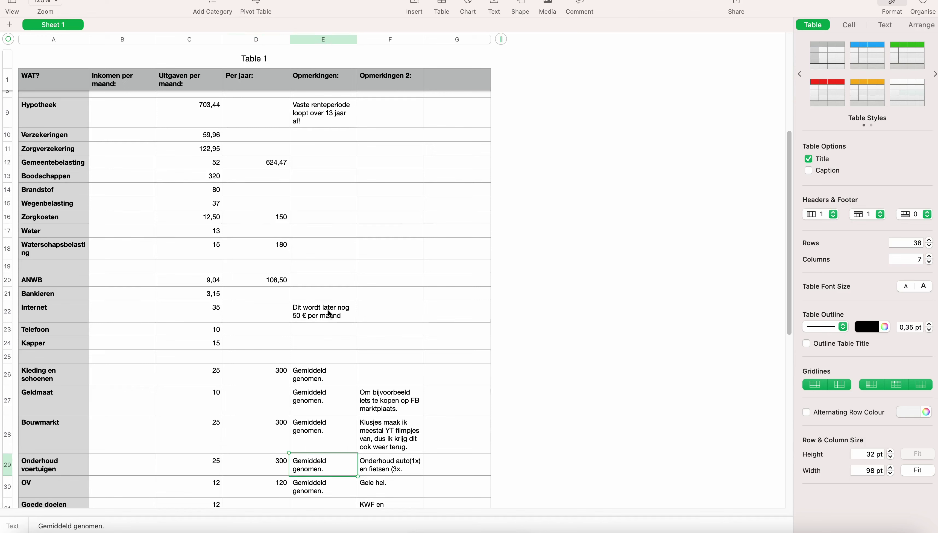
key("Right")
key("Left")
key("Left")
key("Left")
key("Left")
key("Left")
key("Right")
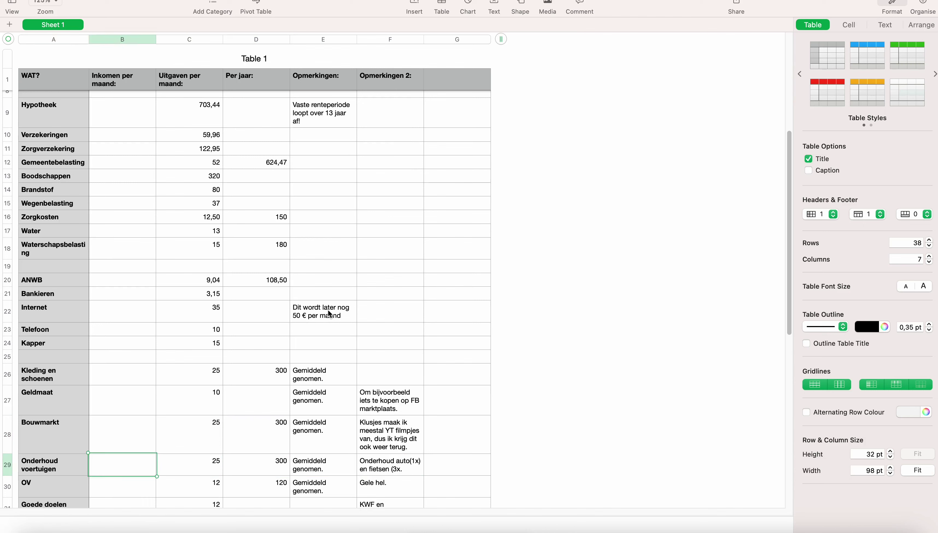
key("Right")
key("Right")
key("Right")
key("Right")
key("Left")
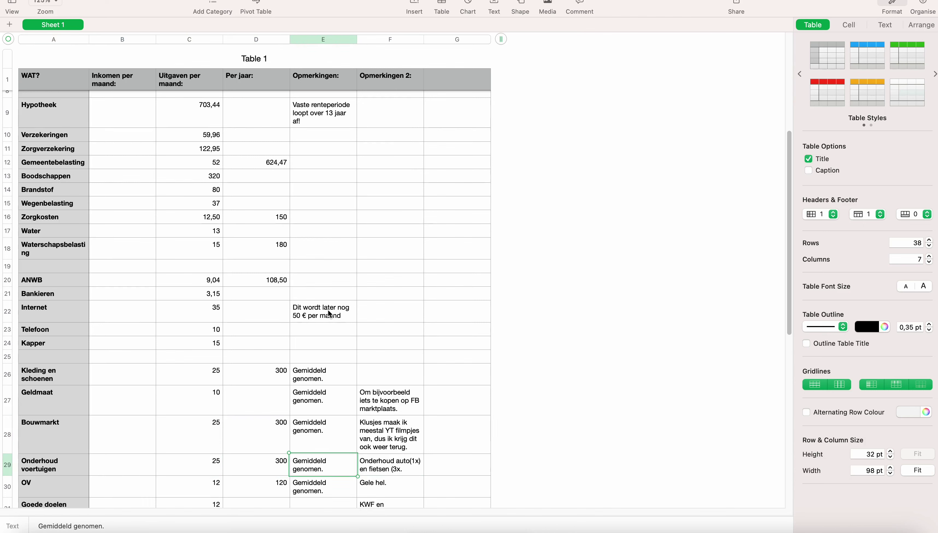
key("Right")
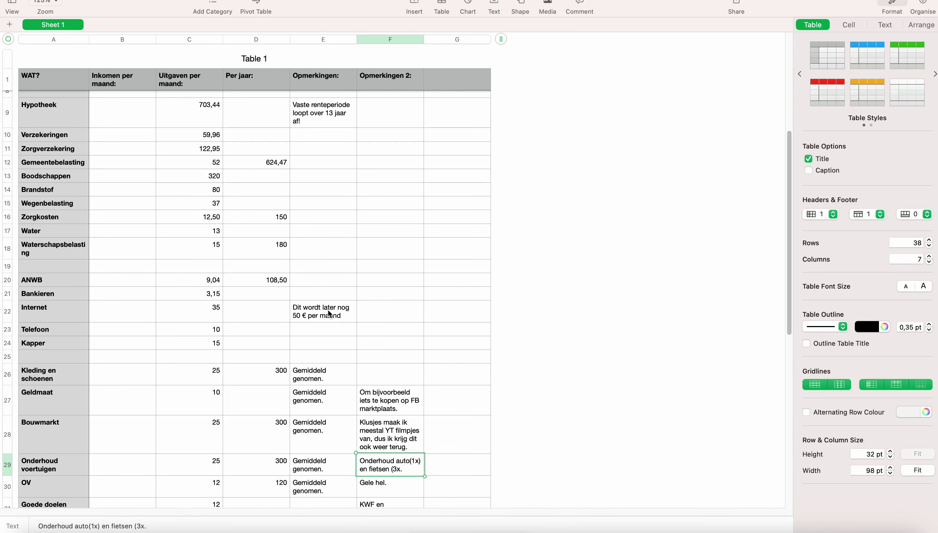
Step: Fix the remark to read "Onderhoud auto(1x) en fietsen (3x)." and compare with the neighbouring remark
left_click(403, 469)
key("Left")
key("Down")
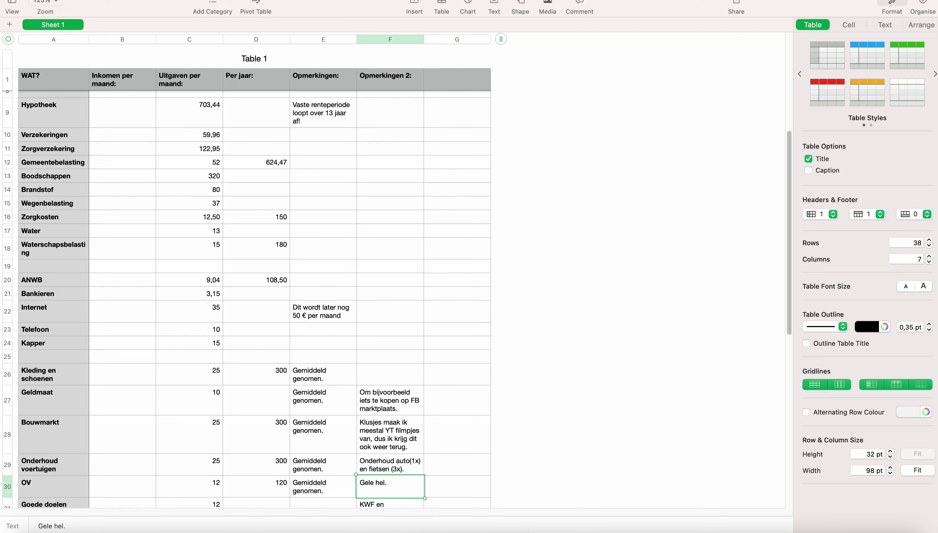
key("Up")
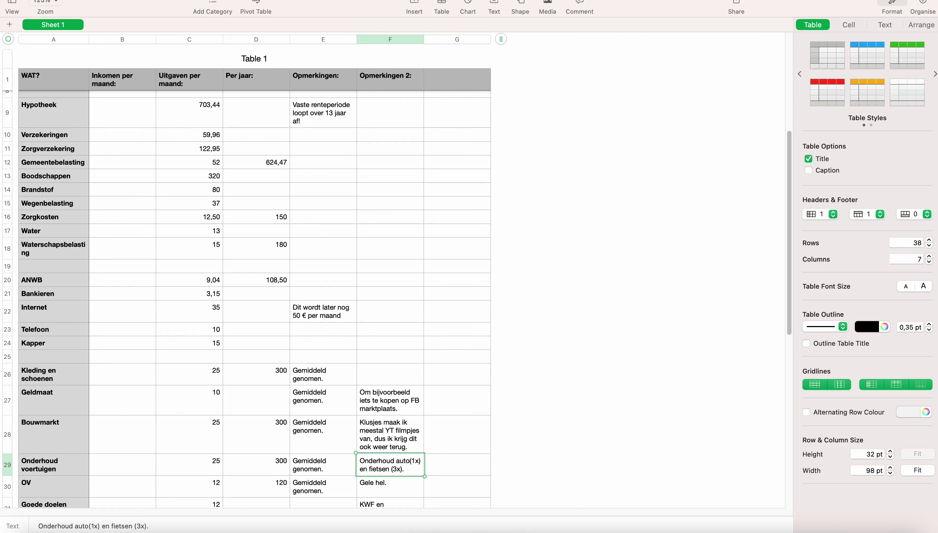
key("Left")
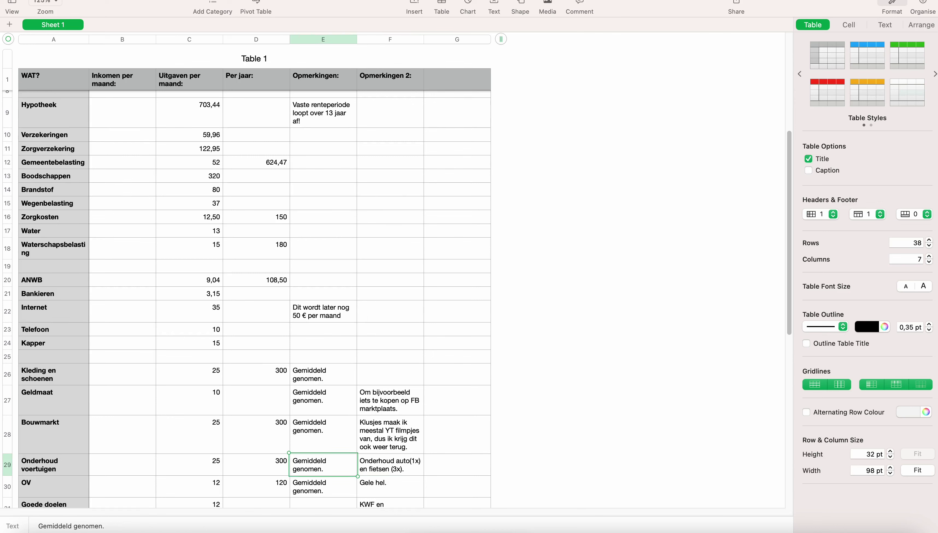
key("Right")
key("Left")
key("Left")
key("Left")
key("Left")
key("Down")
key("Down")
key("Down")
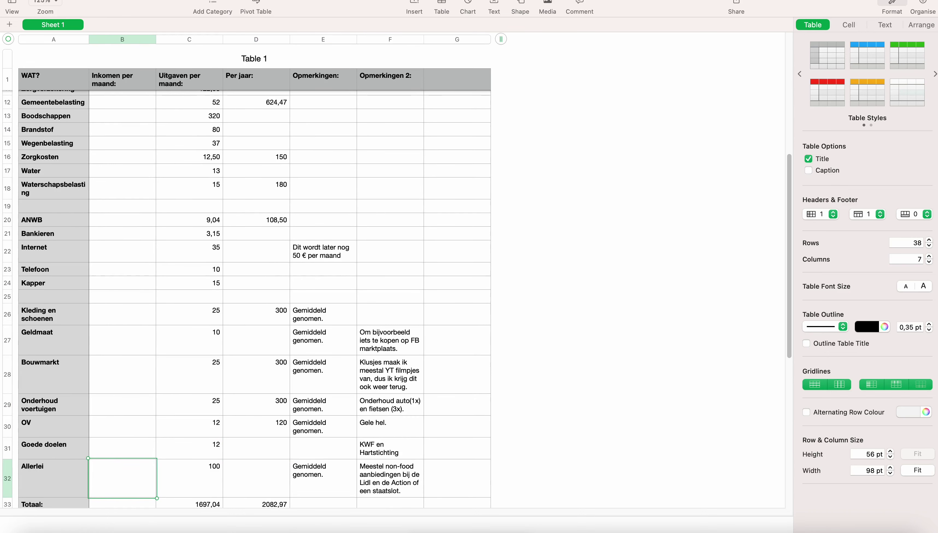
key("Up")
key("Up")
key("Up")
key("Down")
key("Left")
key("Right")
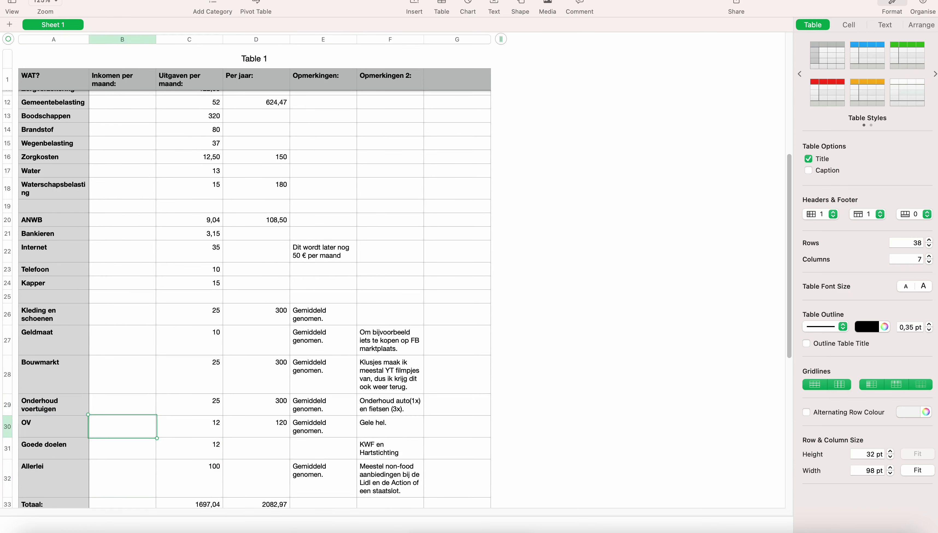
key("Right")
key("Right")
key("Right")
key("Left")
key("Left")
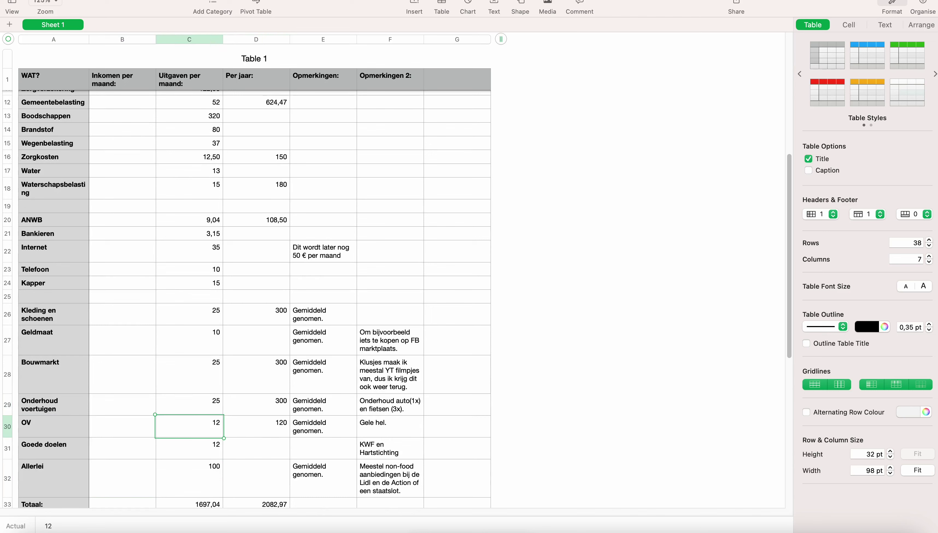
key("Left")
key("Left")
key("Right")
key("Right")
key("Right")
key("Right")
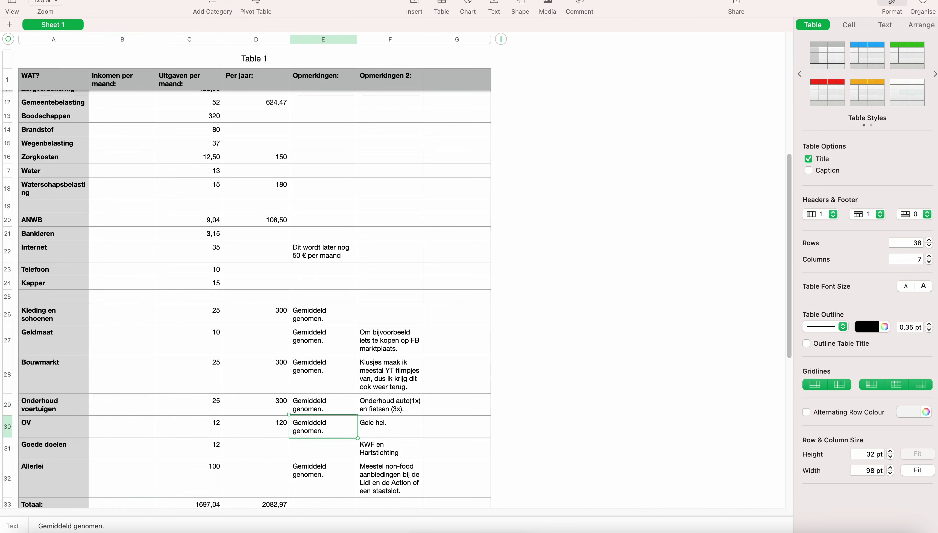
key("Right")
key("Left")
key("Left")
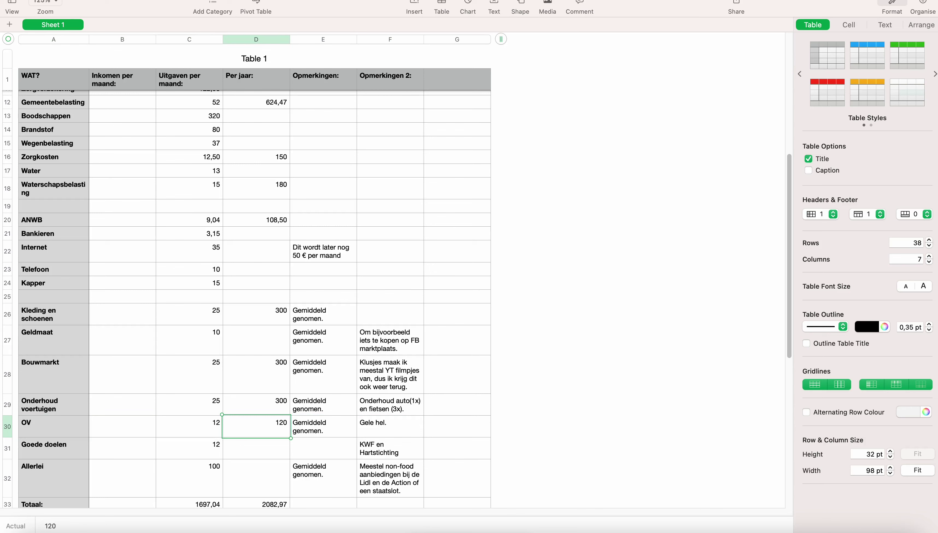
key("Right")
key("Right")
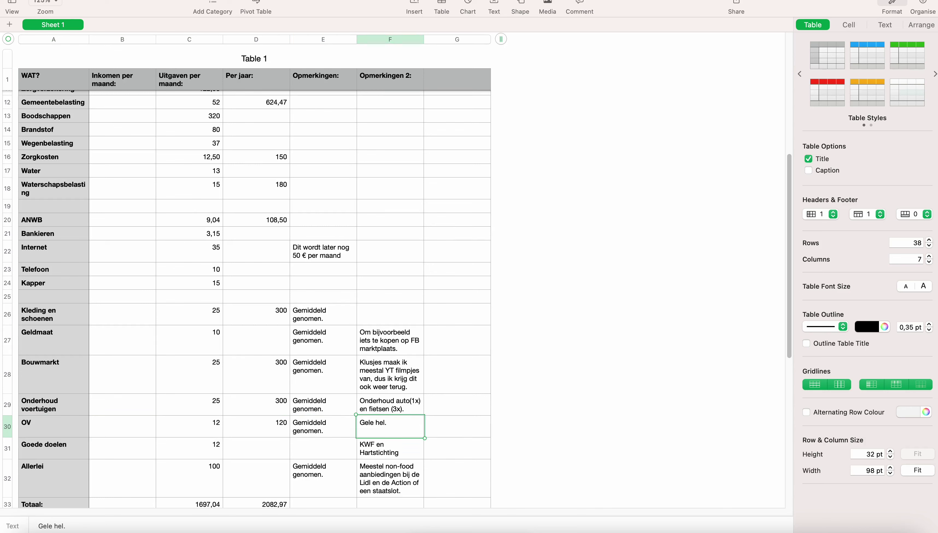
key("Left")
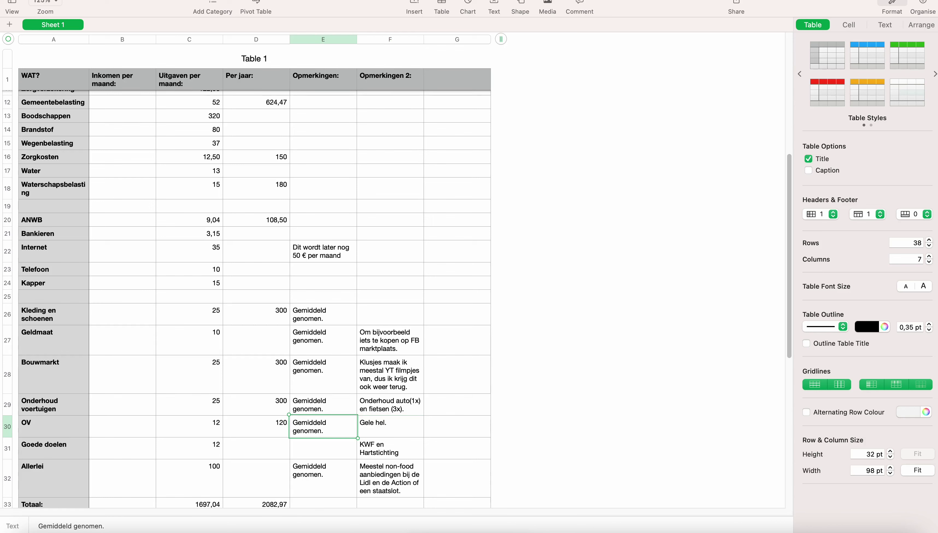
key("Left")
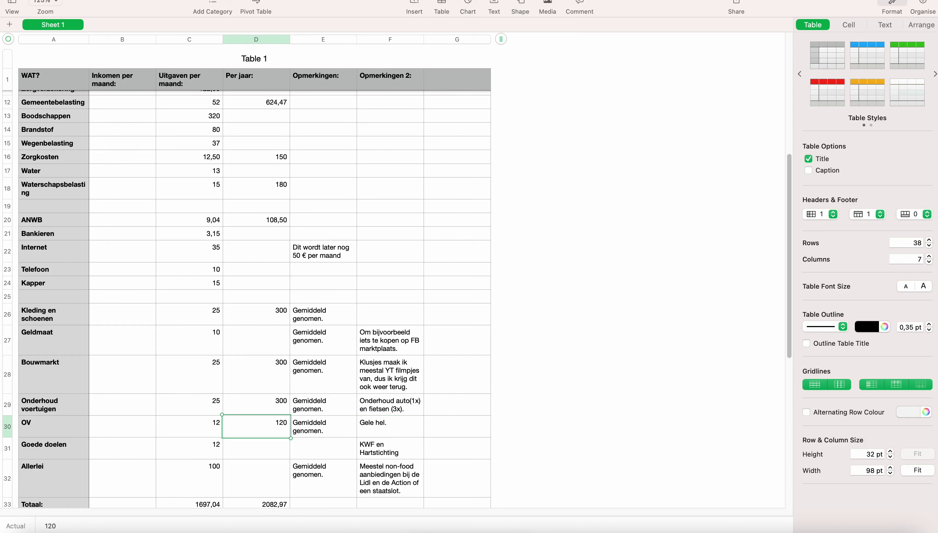
key("Left")
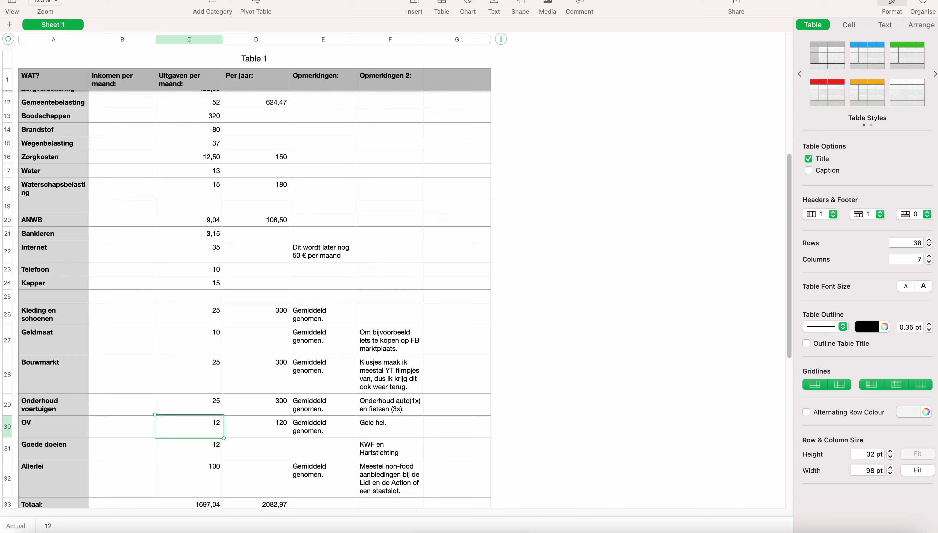
left_click(122, 426)
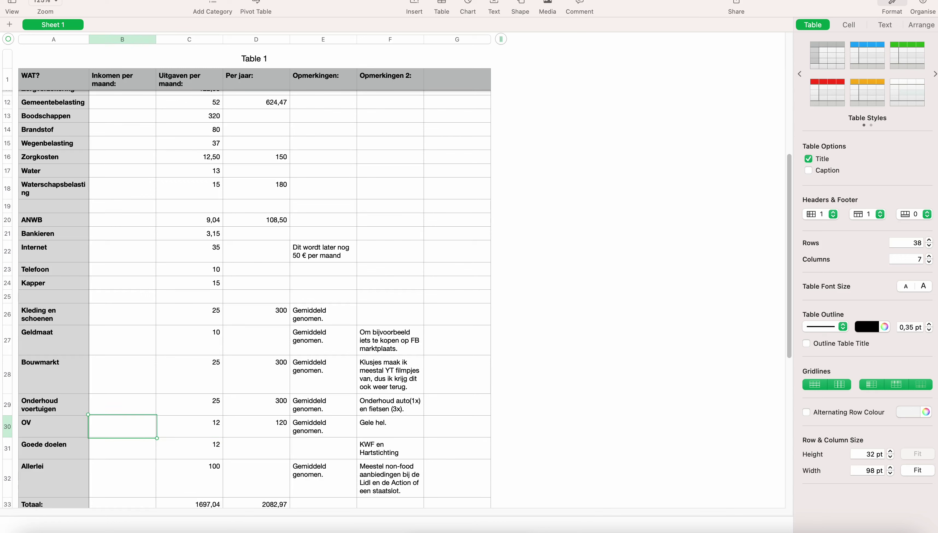
key("Right")
key("Right")
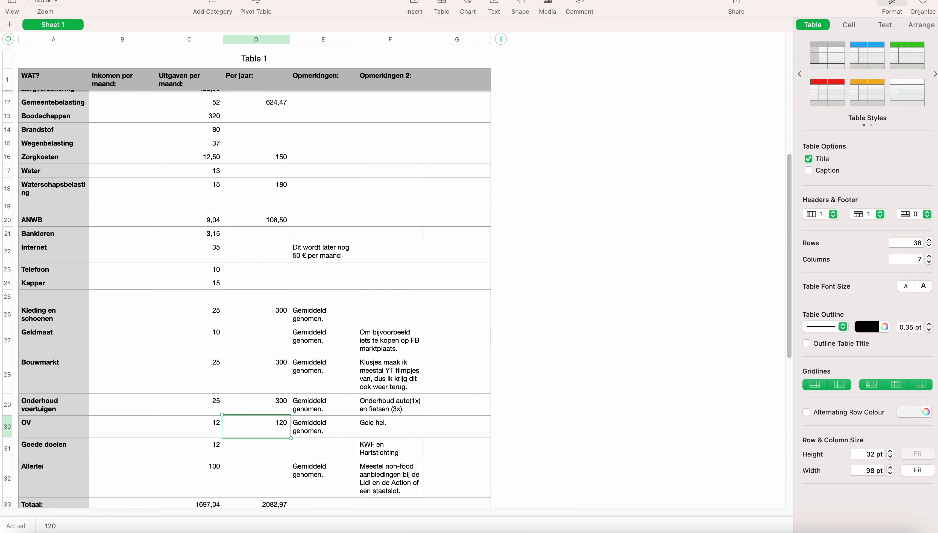
key("Left")
key("Left")
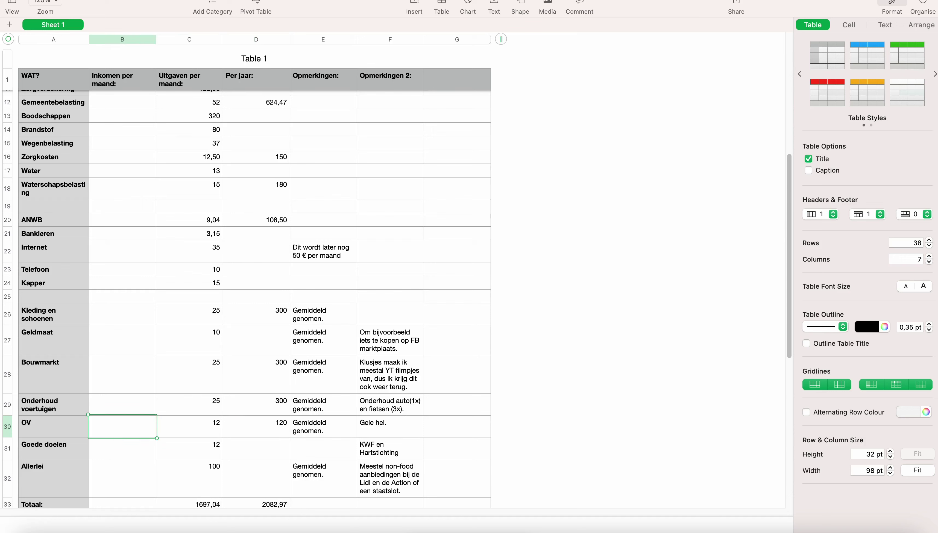
key("Right")
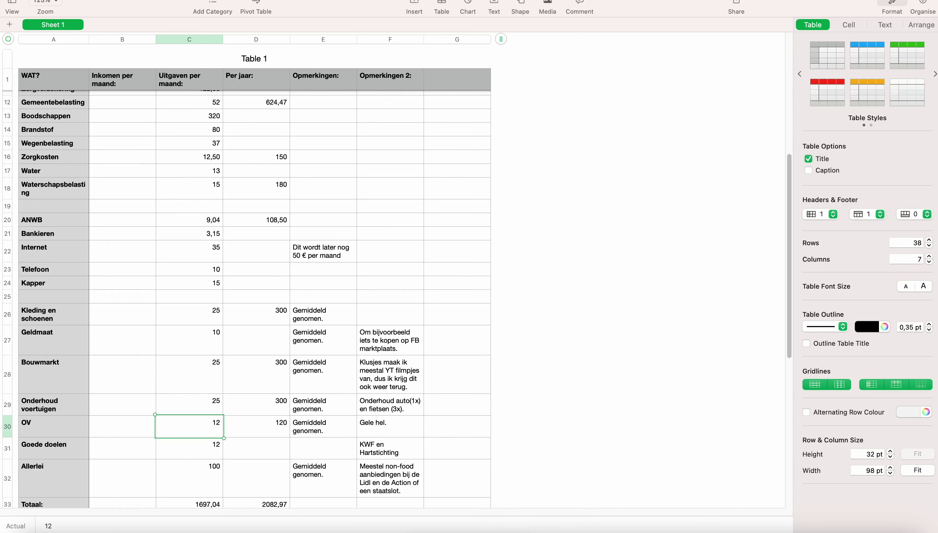
key("Right")
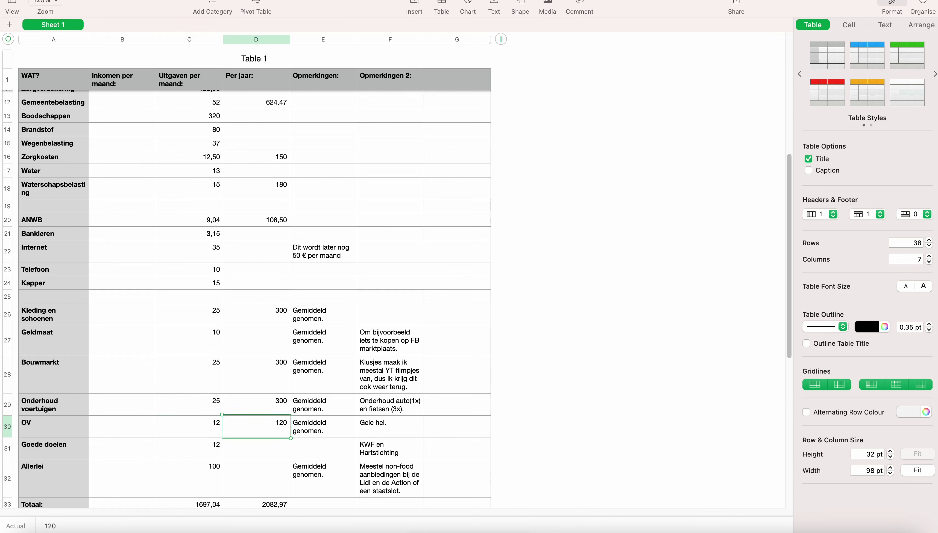
key("Left")
key("Left")
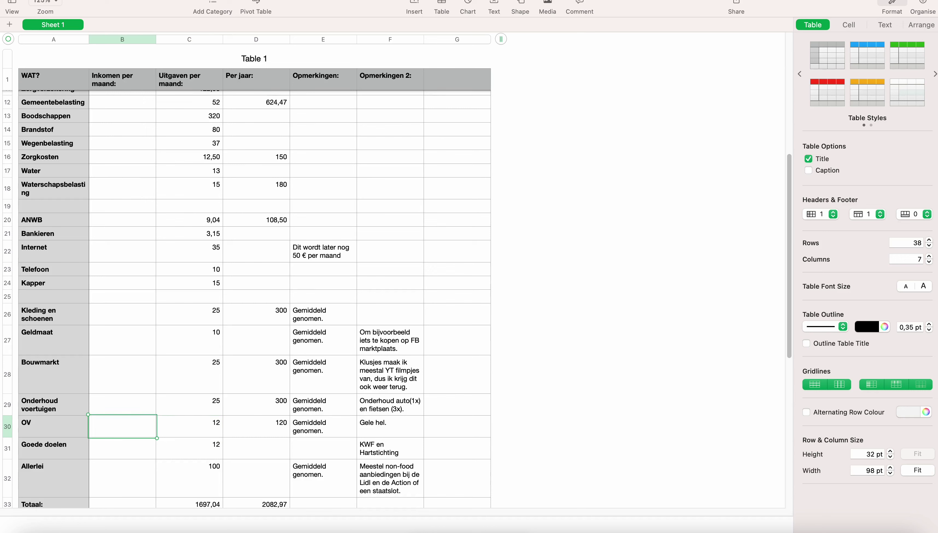
key("Down")
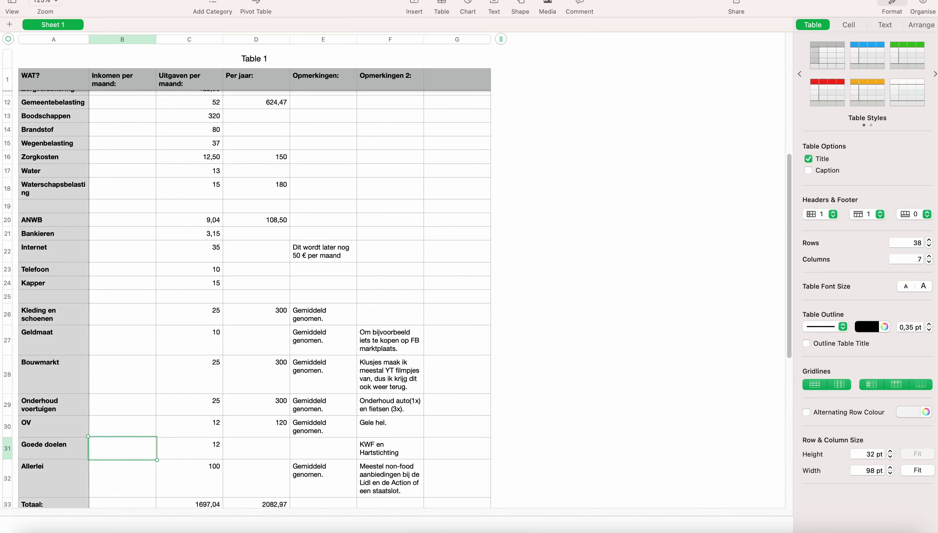
key("Down")
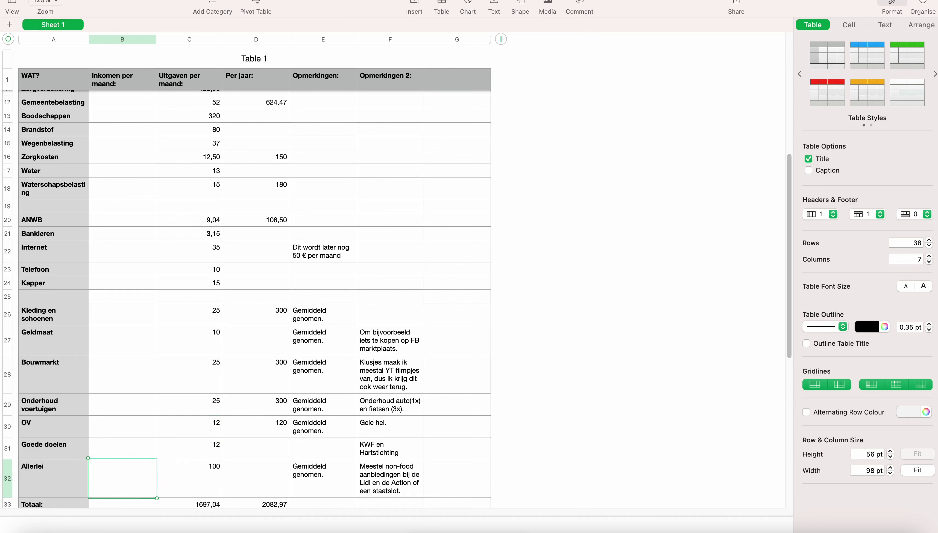
key("Up")
key("Right")
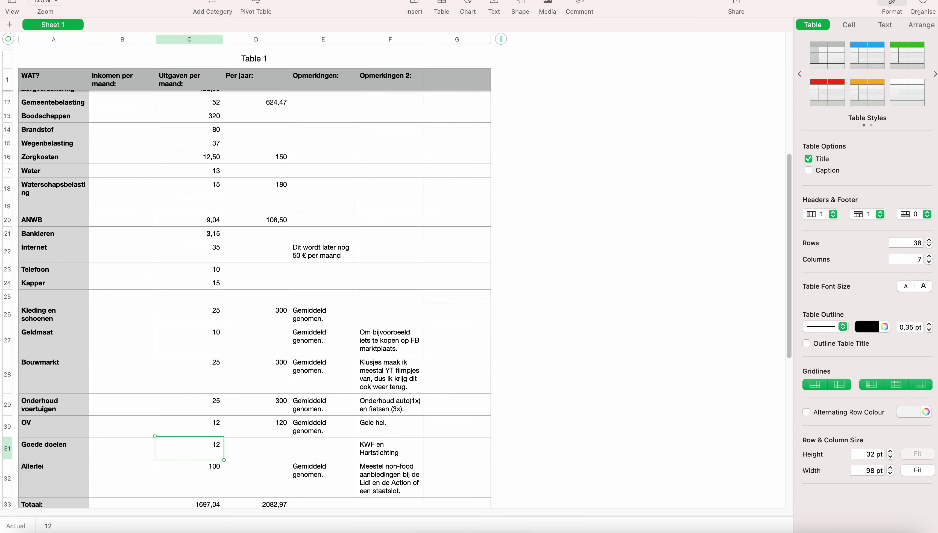
key("Right")
key("Right")
key("Right")
key("Left")
key("Left")
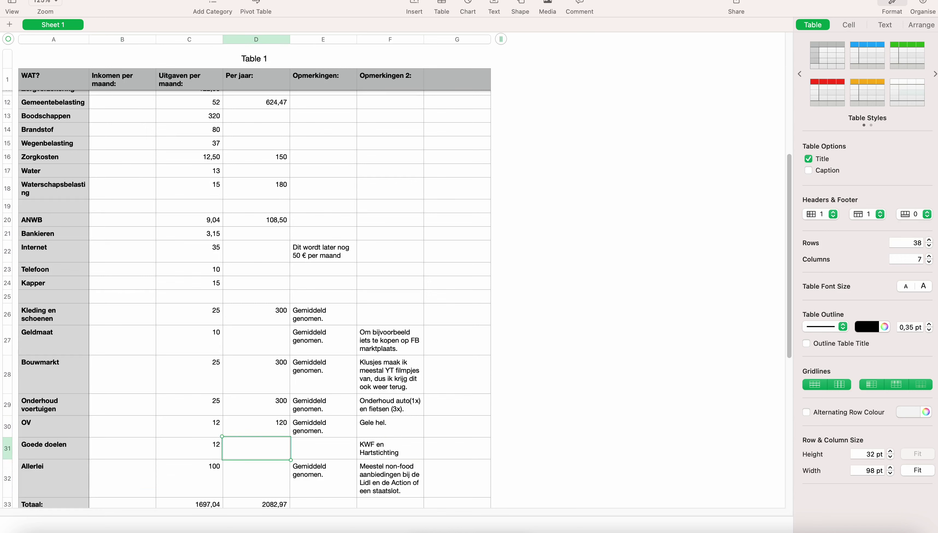
key("Left")
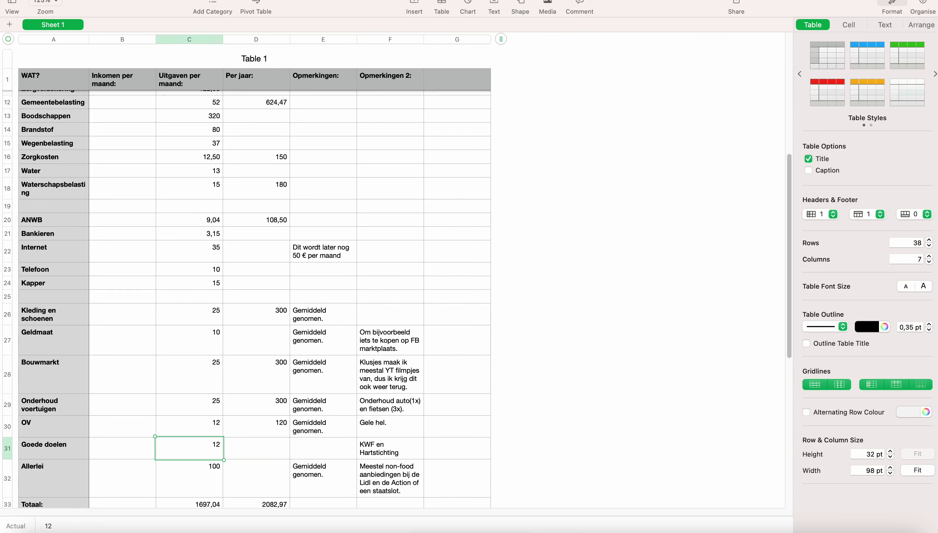
key("Right")
key("Left")
key("Right")
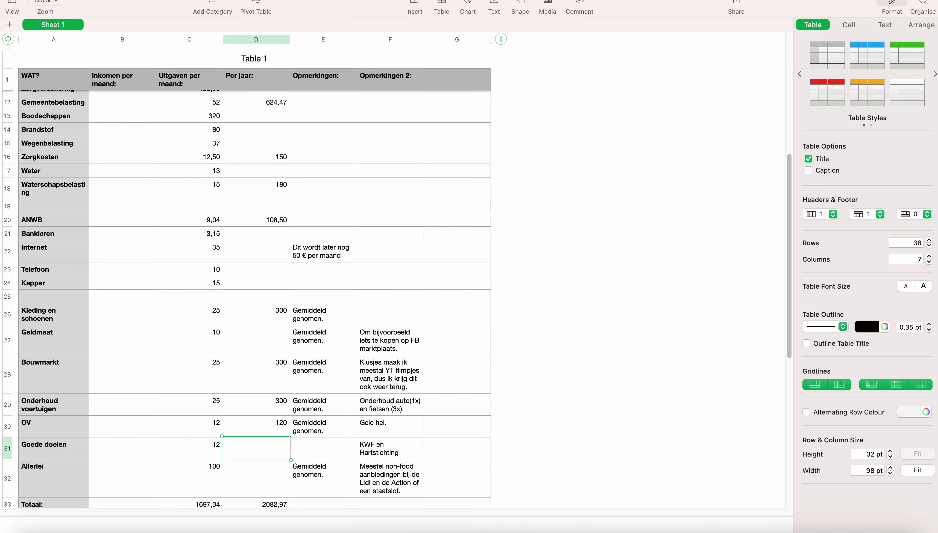
key("Left")
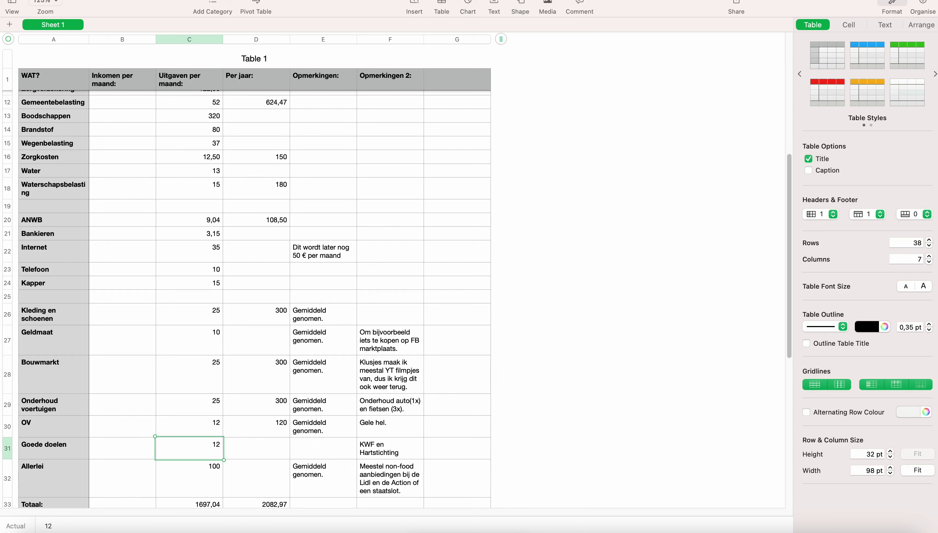
key("Left")
key("Right")
key("Left")
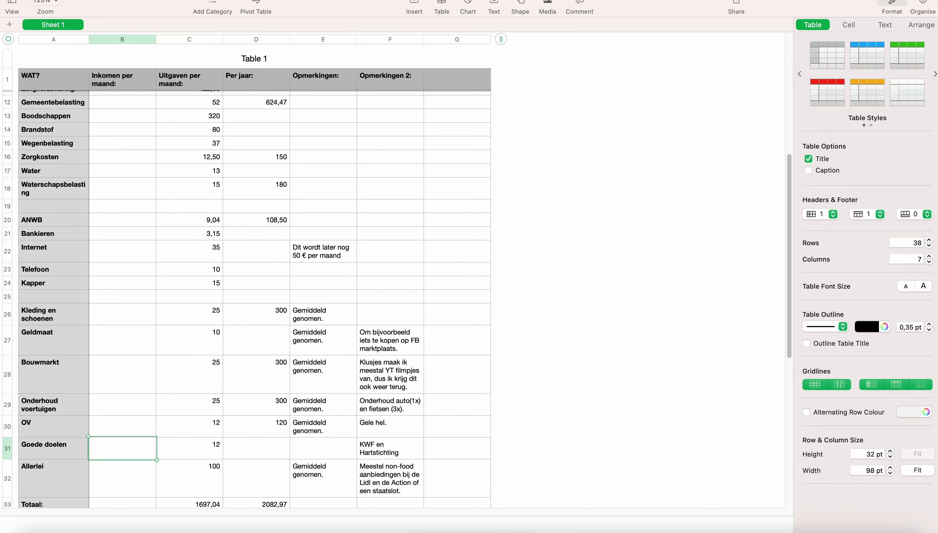
key("Left")
key("Down")
key("Down")
key("Up")
key("Right")
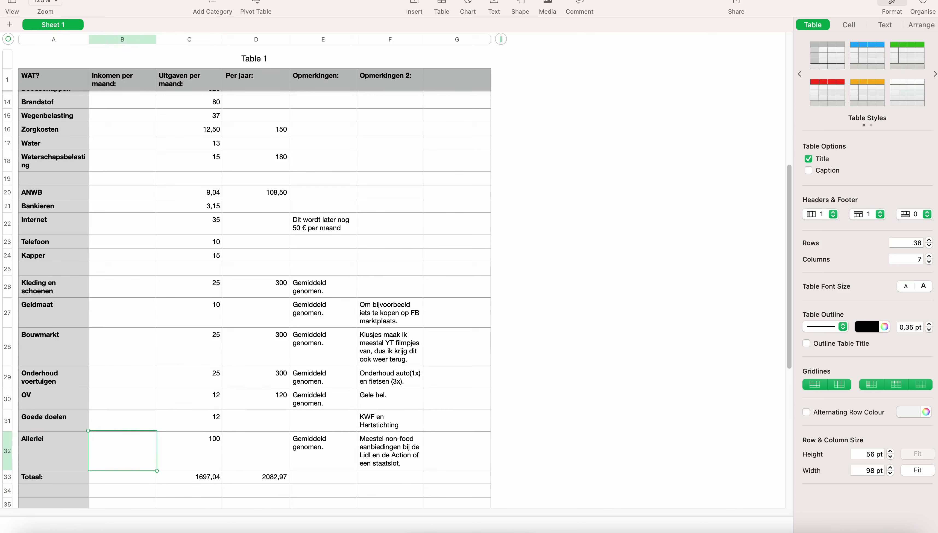
key("Right")
key("Right")
key("Left")
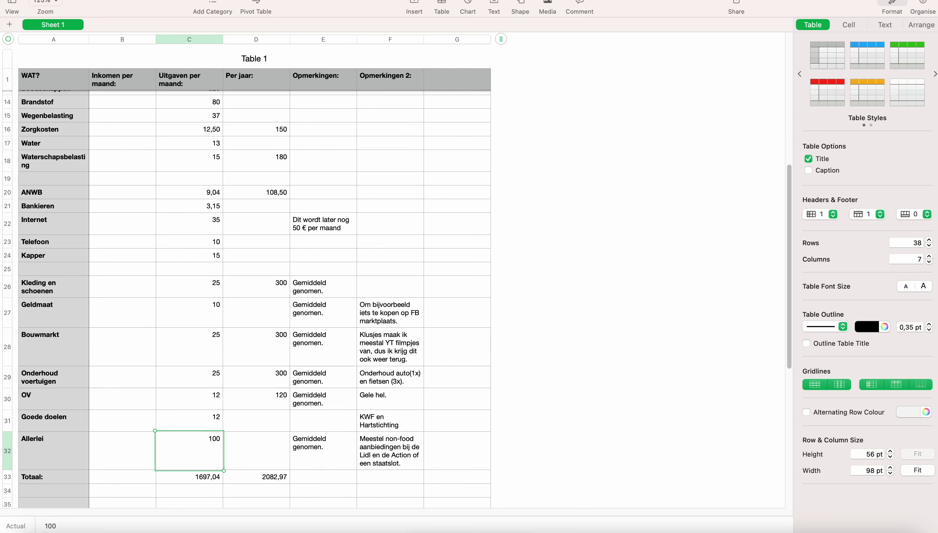
left_click(189, 477)
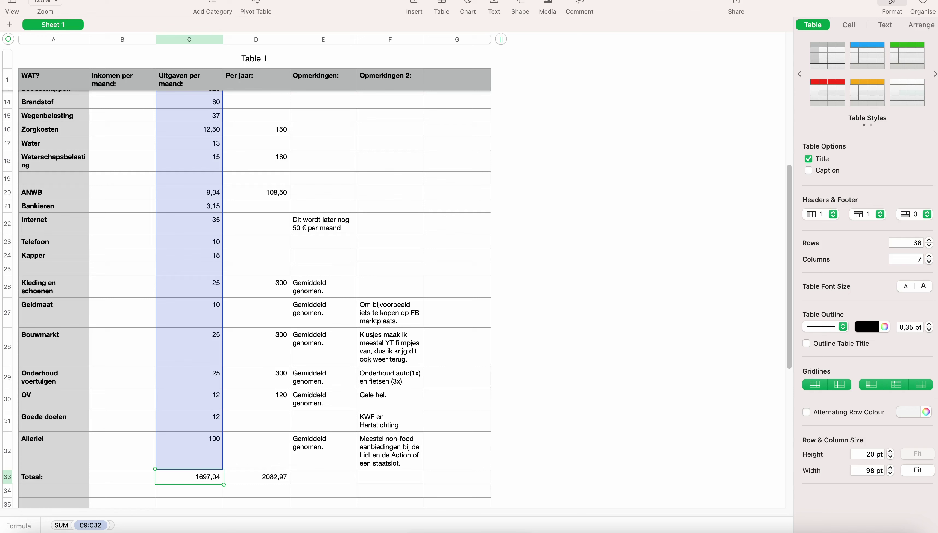
key("Up")
key("Up")
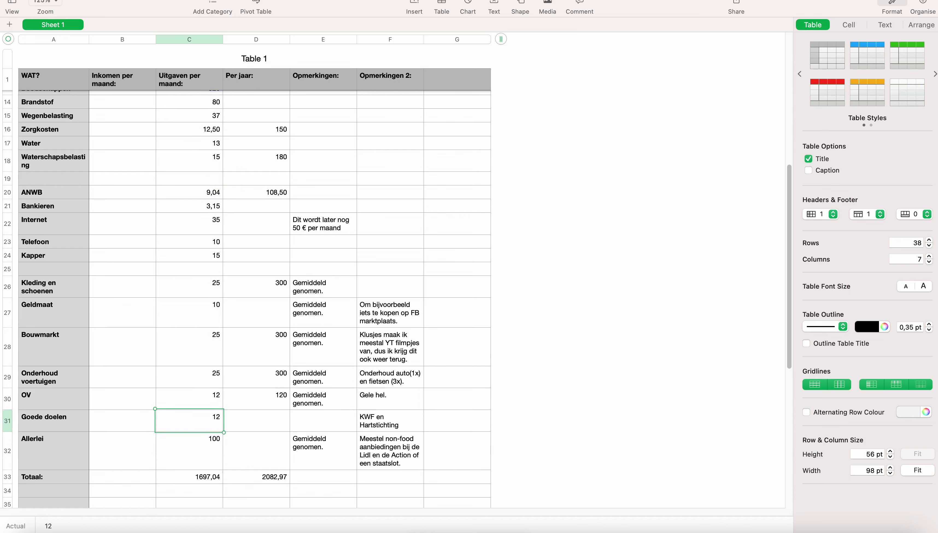
key("Up")
key("Up")
key("Up")
key("Up")
key("Down")
key("Down")
key("Down")
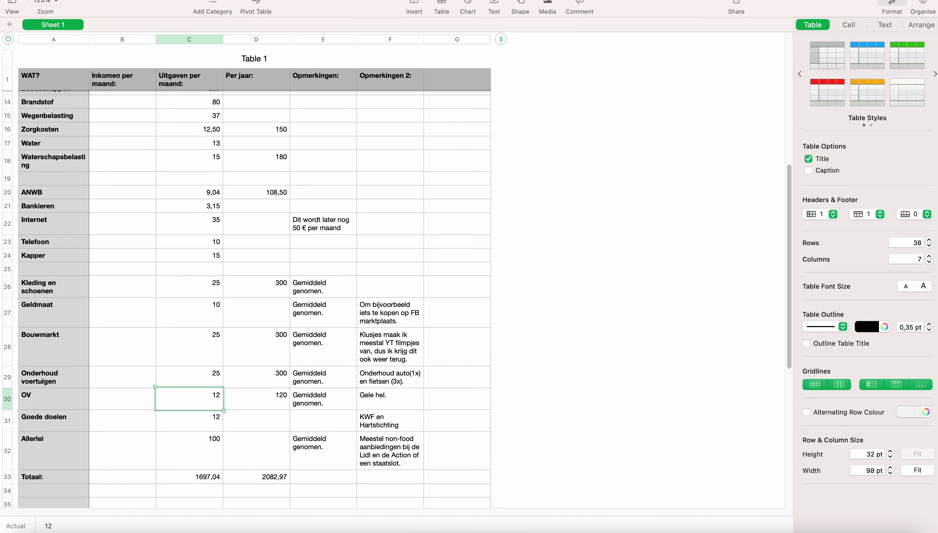
key("Down")
key("Down")
key("Down")
key("Up")
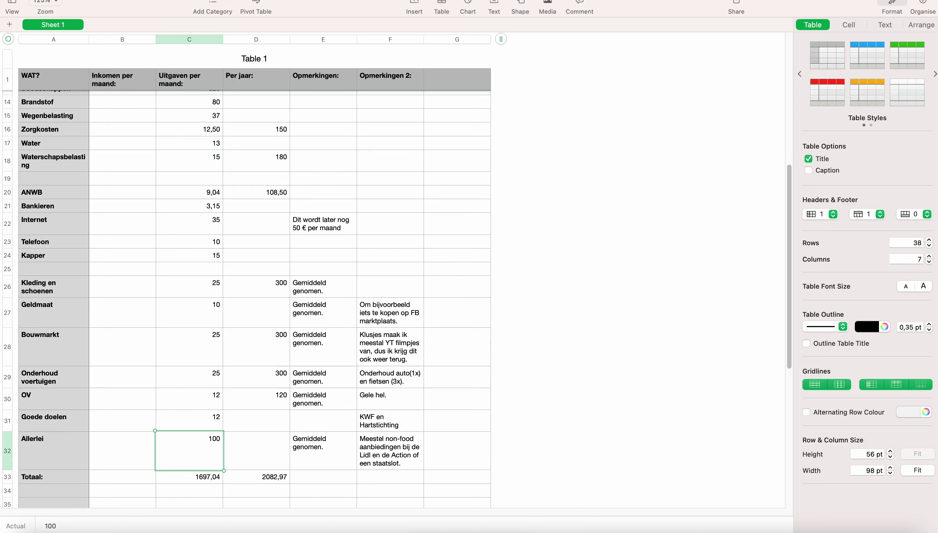
key("Down")
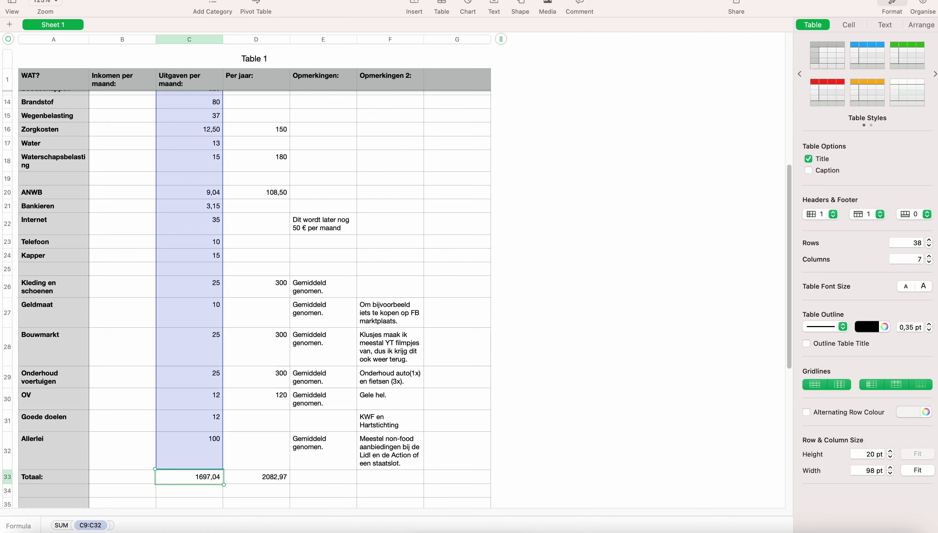
key("Up")
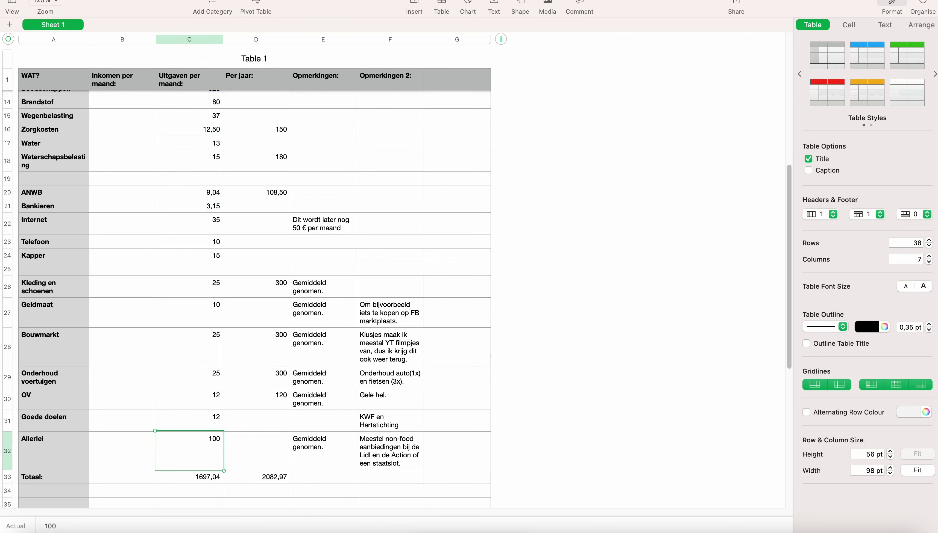
key("Up")
key("Up")
key("Up")
key("Up")
key("Up")
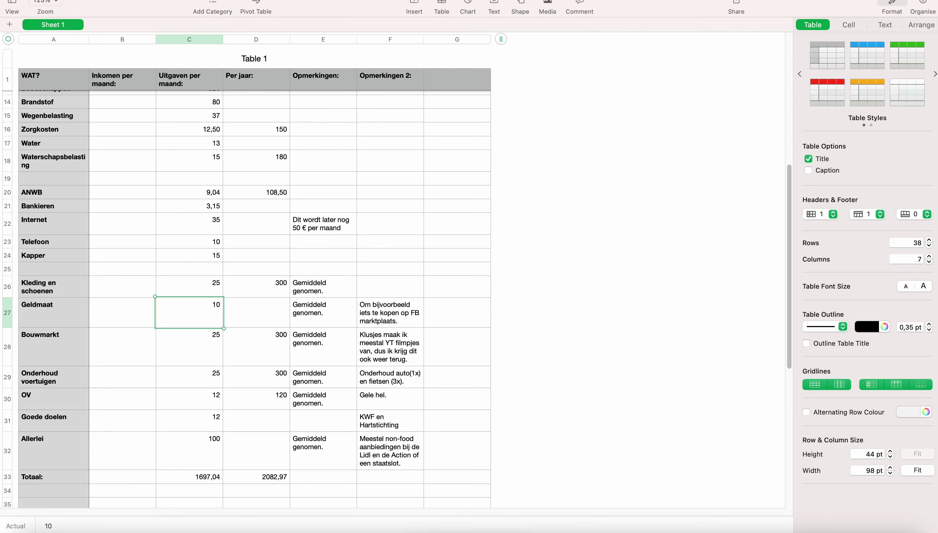
key("Up")
key("Up")
key("Up")
key("Up")
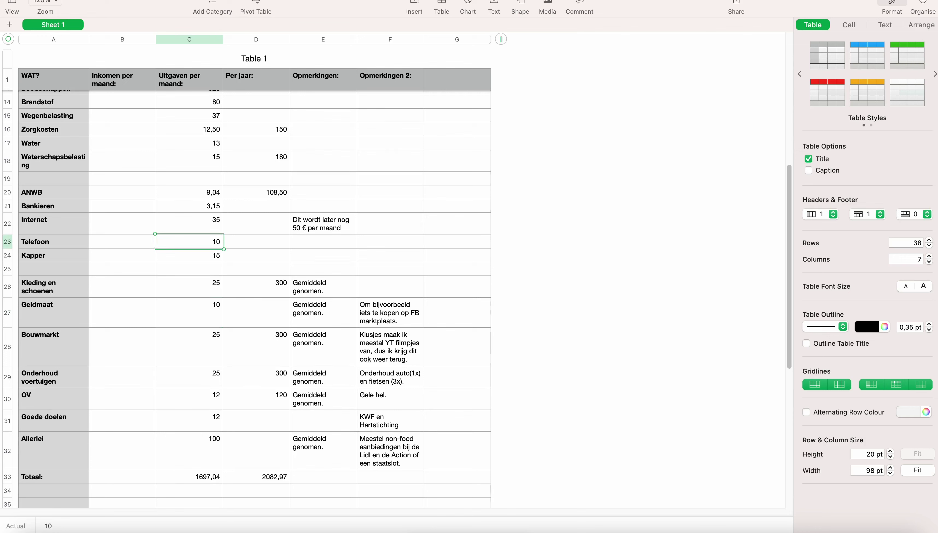
key("Up")
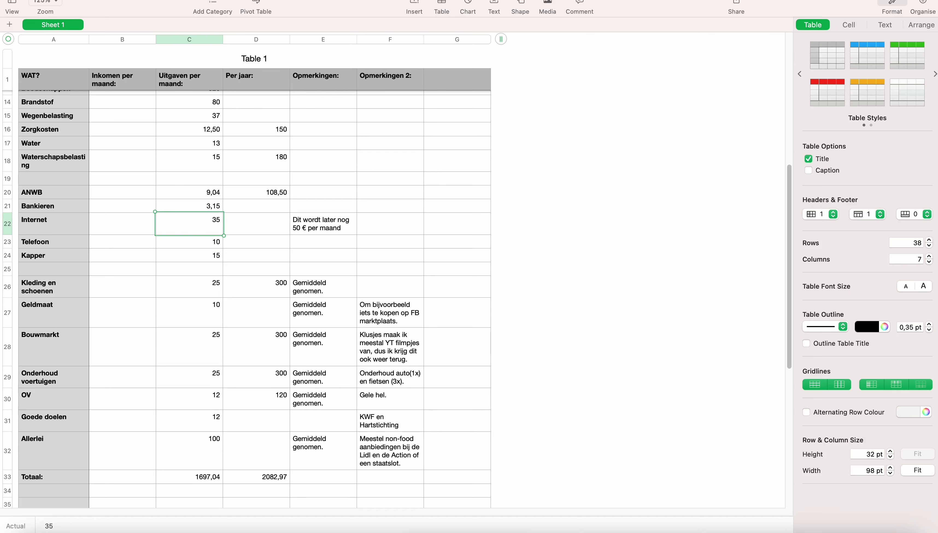
key("Up")
key("Up")
key("Up")
key("Up")
key("Up")
key("Up")
key("Up")
key("Up")
key("Up")
key("Up")
key("Up")
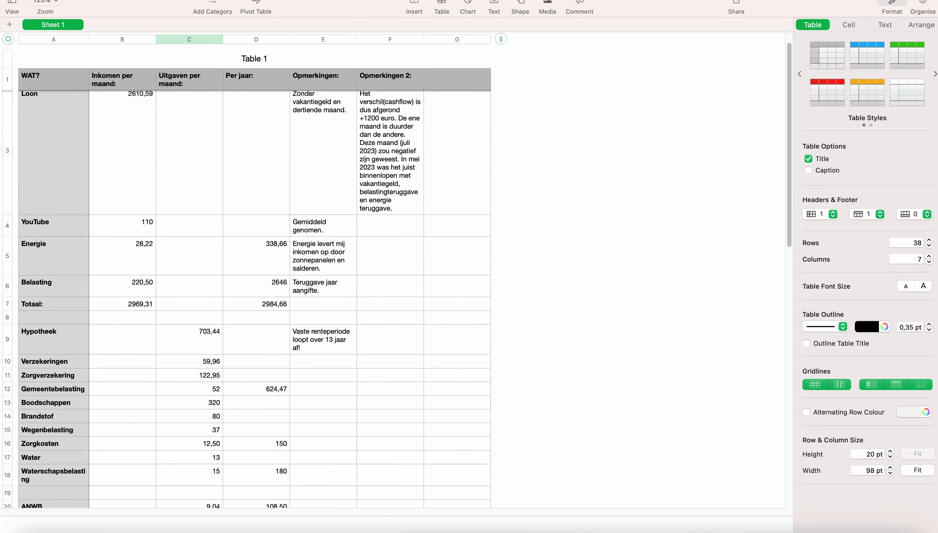
key("Up")
key("Up")
key("Up")
key("Right")
key("Right")
key("Down")
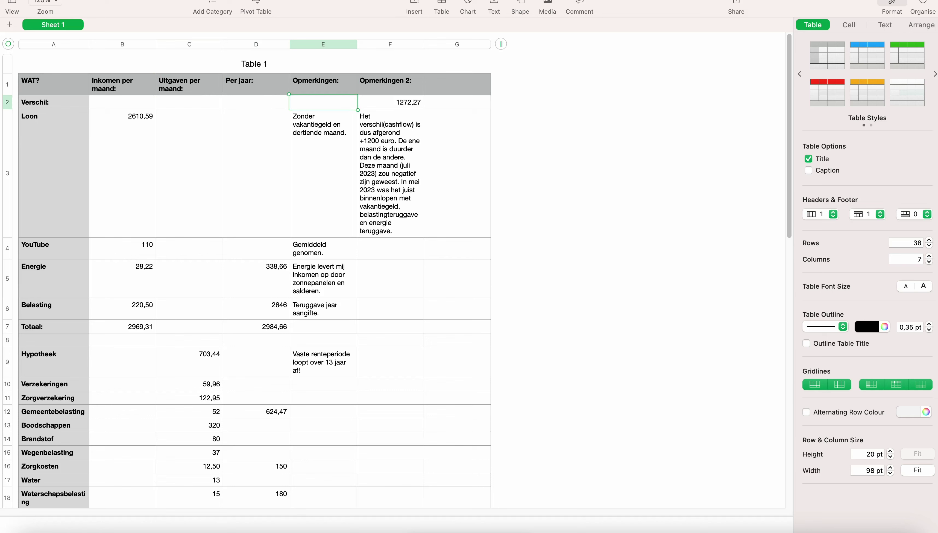
key("Down")
key("Right")
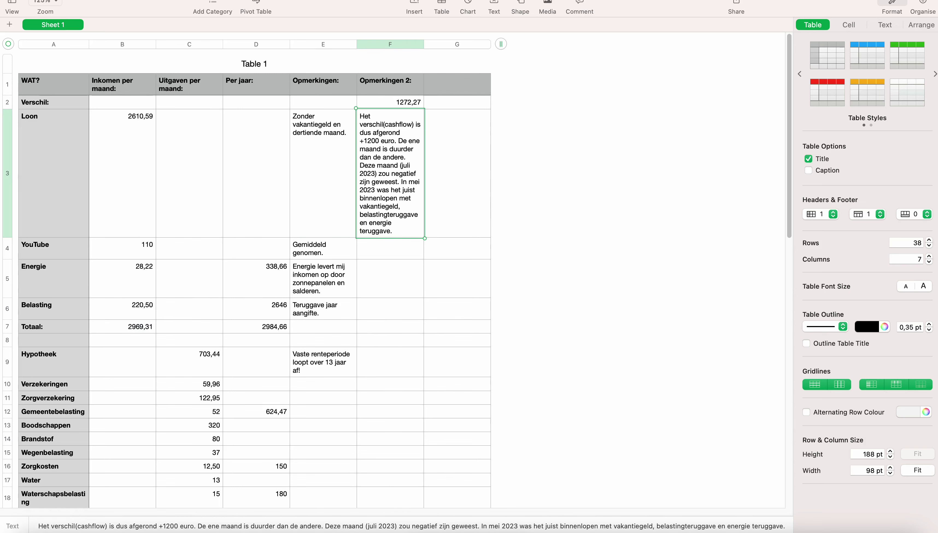
left_click(322, 173)
left_click(390, 173)
key("Left")
key("Left")
key("Left")
key("Left")
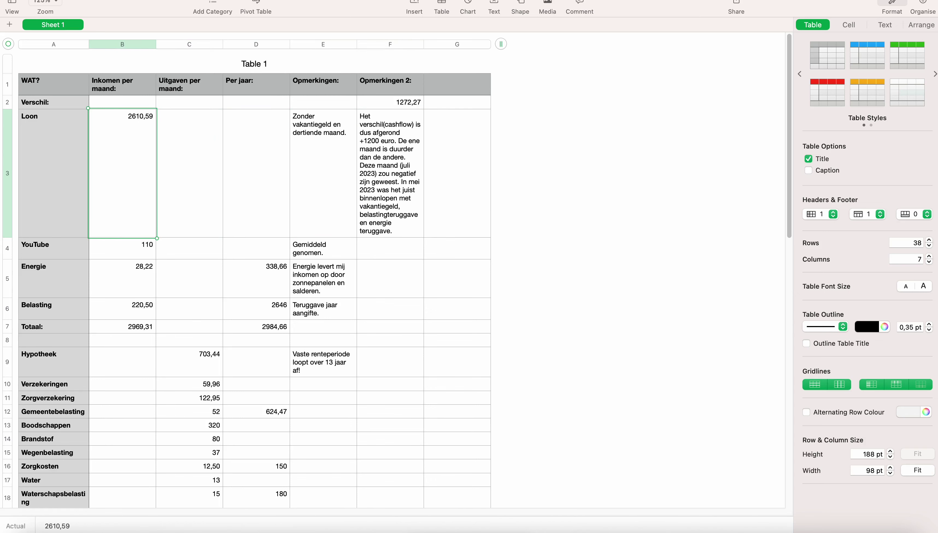
key("Up")
key("Left")
key("Up")
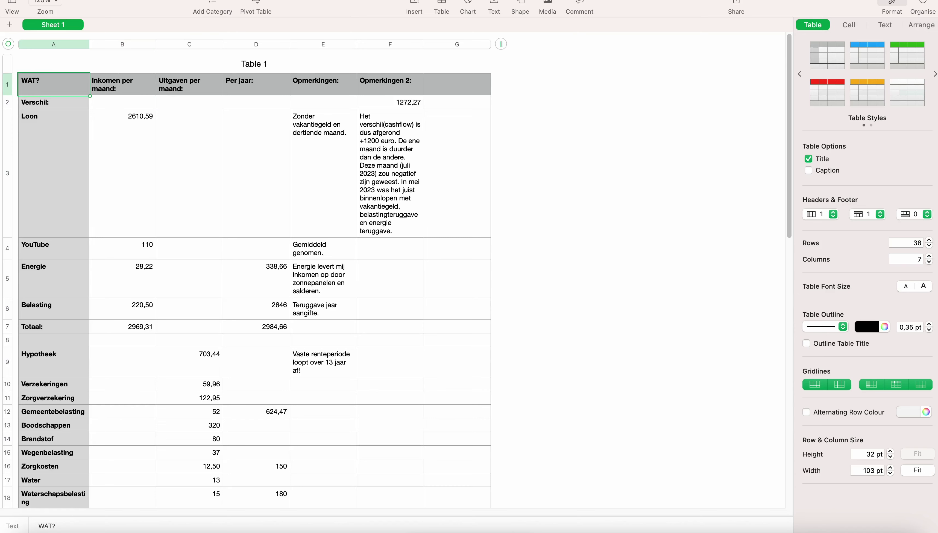
scroll(234, 389, "down", 5)
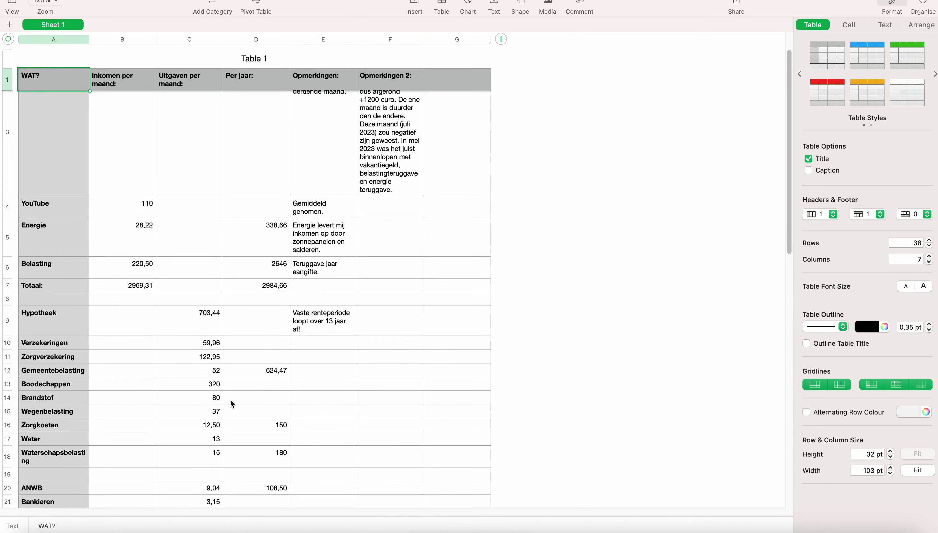
scroll(230, 400, "down", 5)
scroll(222, 436, "down", 5)
scroll(221, 436, "down", 3)
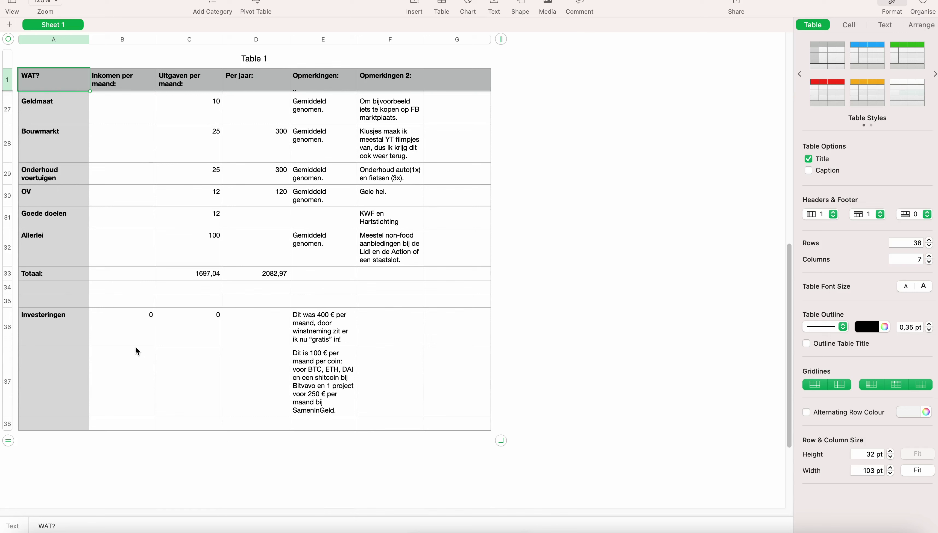
left_click(134, 335)
left_click(322, 339)
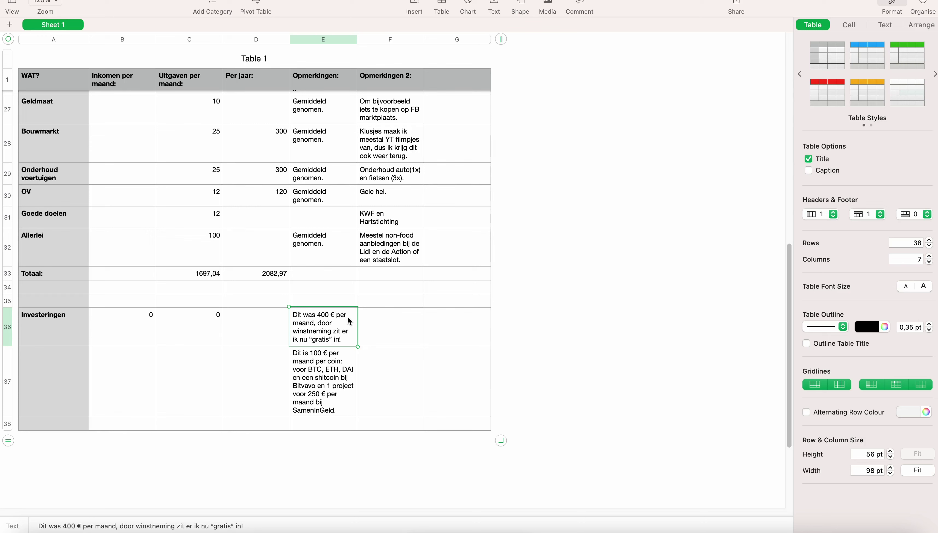
scroll(350, 300, "up", 2)
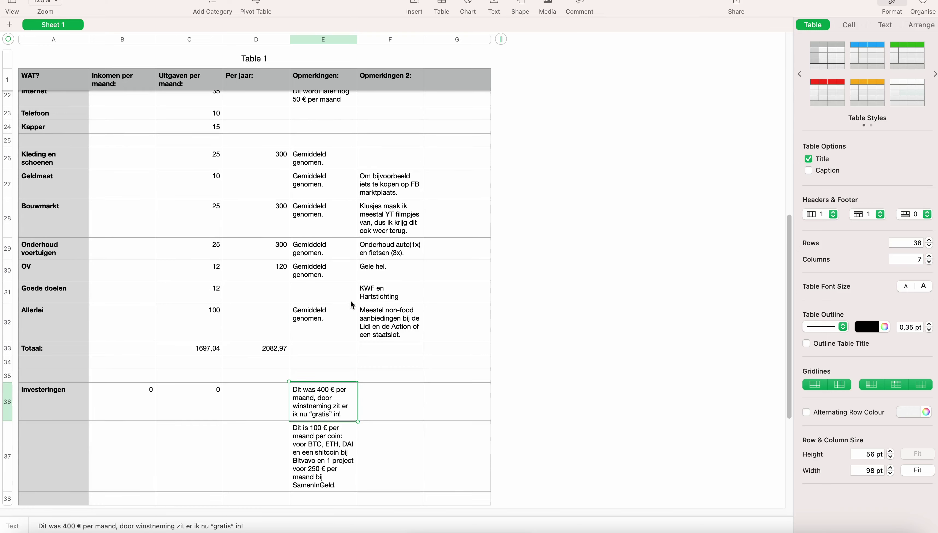
scroll(351, 301, "up", 5)
scroll(350, 301, "up", 2)
scroll(351, 300, "up", 4)
scroll(350, 300, "up", 3)
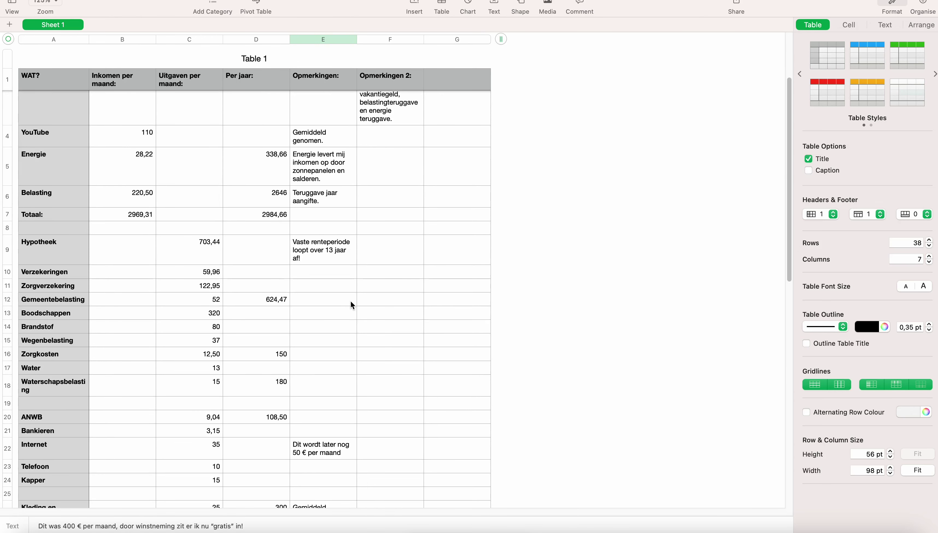
left_click(328, 250)
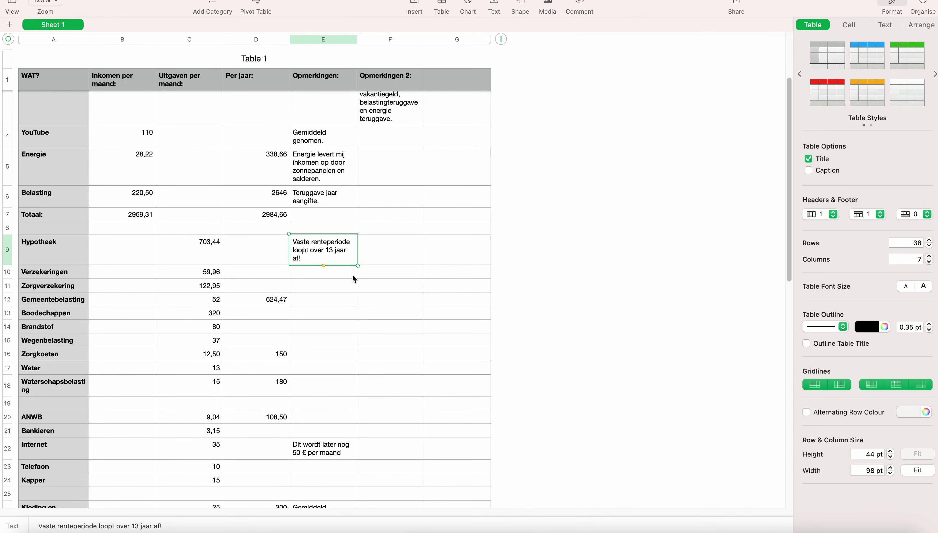
scroll(353, 276, "down", 1)
scroll(353, 277, "down", 3)
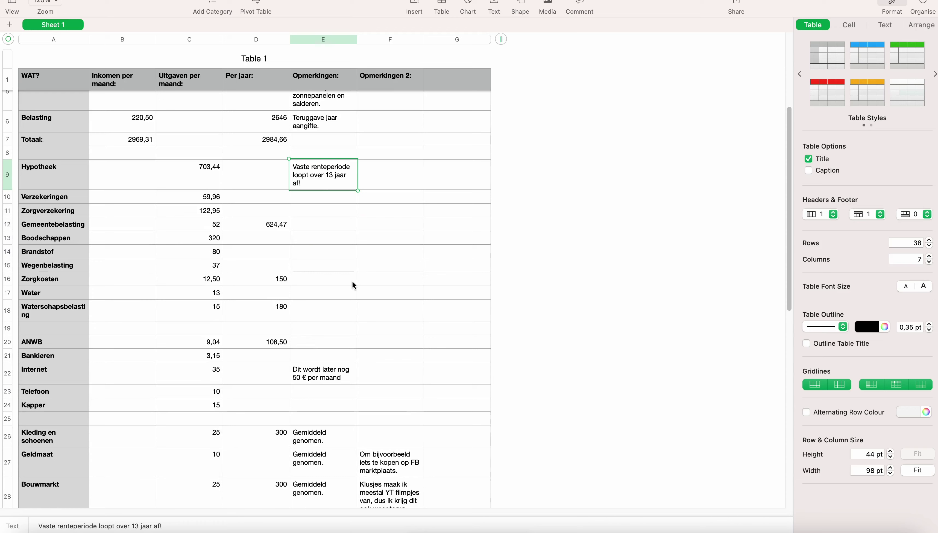
scroll(352, 282, "down", 3)
scroll(353, 283, "down", 3)
scroll(352, 289, "down", 1)
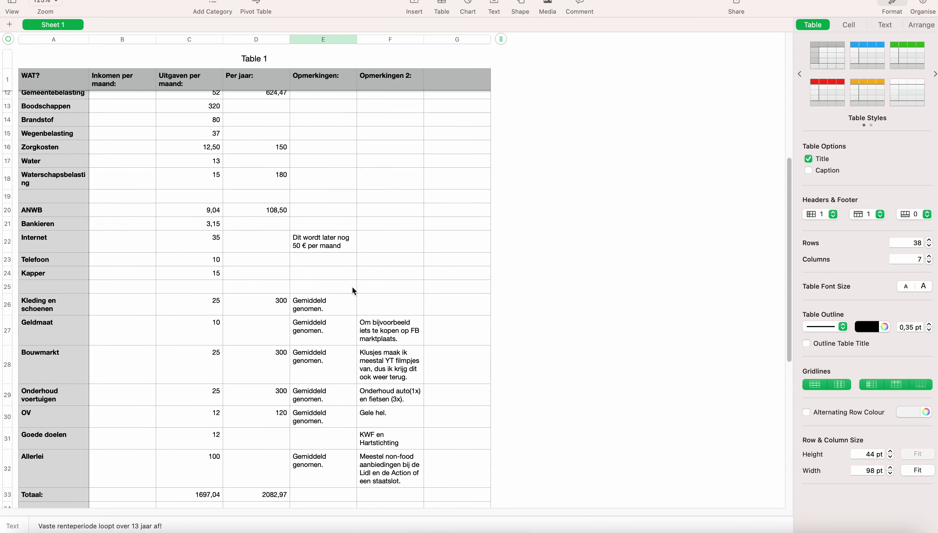
scroll(352, 289, "down", 3)
scroll(353, 289, "down", 3)
scroll(353, 289, "down", 2)
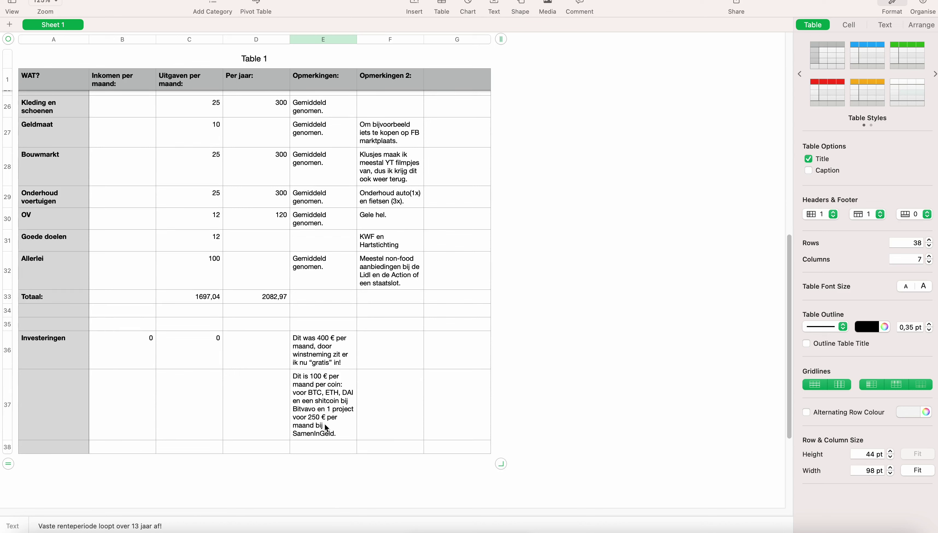
left_click(313, 417)
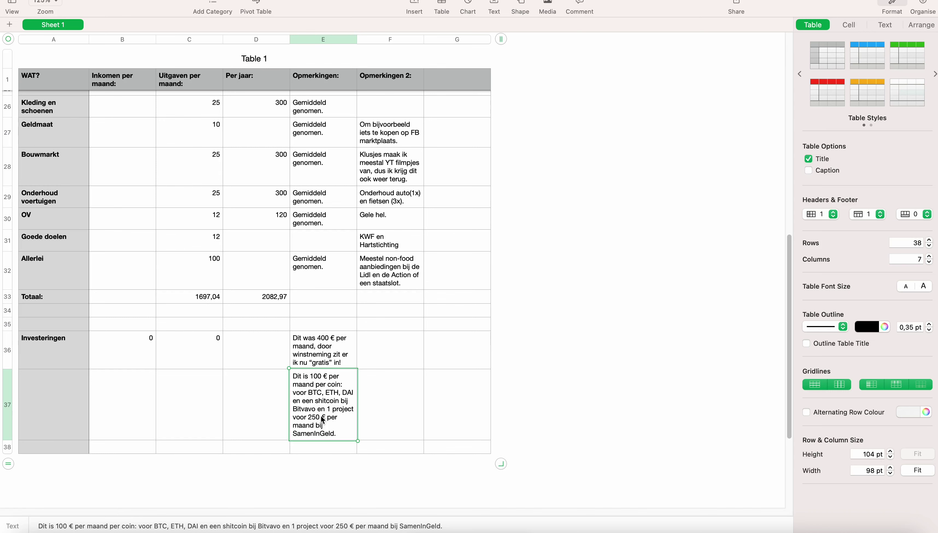
scroll(321, 416, "down", 1)
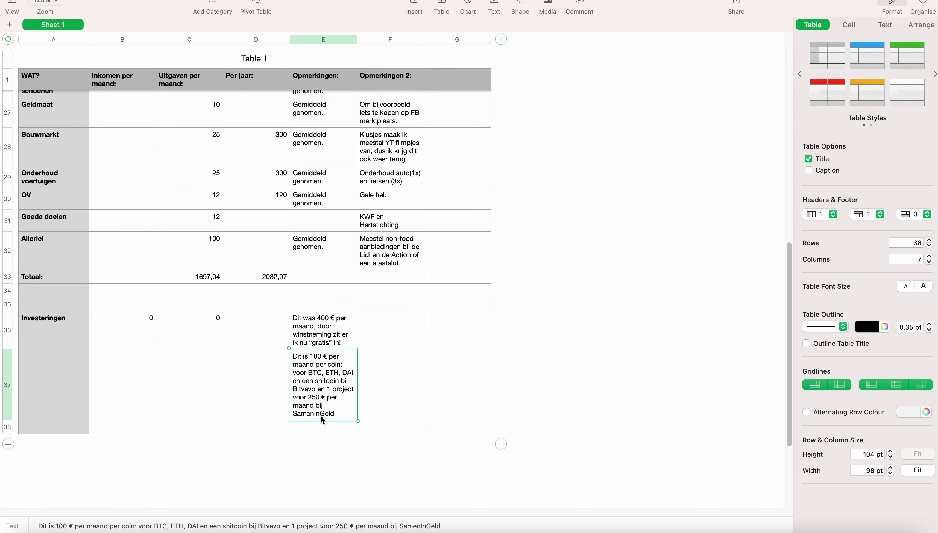
scroll(321, 415, "up", 1)
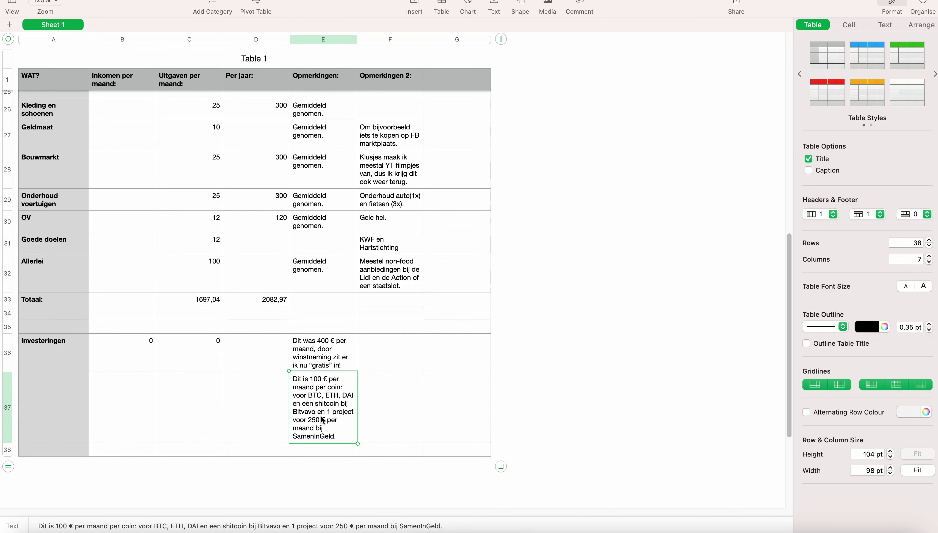
scroll(359, 387, "up", 2)
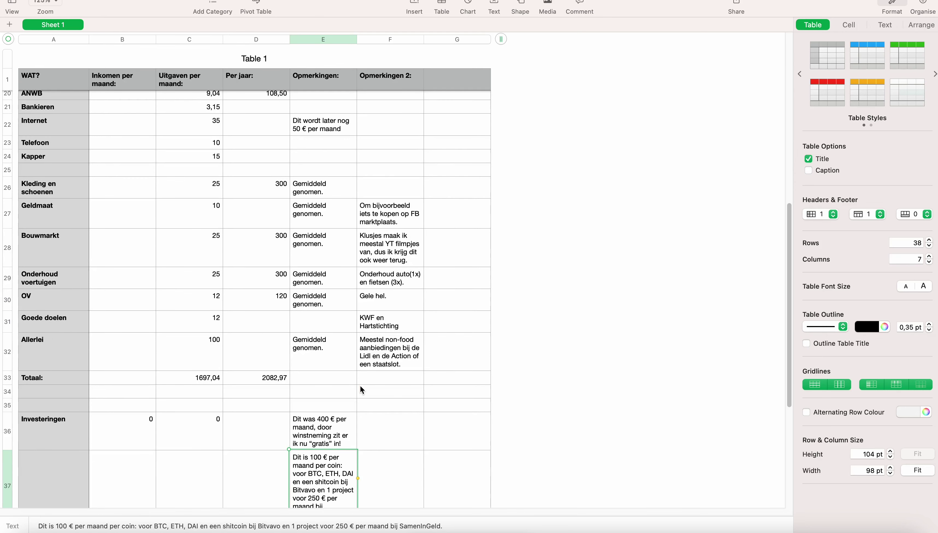
scroll(360, 387, "up", 2)
scroll(360, 387, "up", 6)
scroll(359, 387, "up", 4)
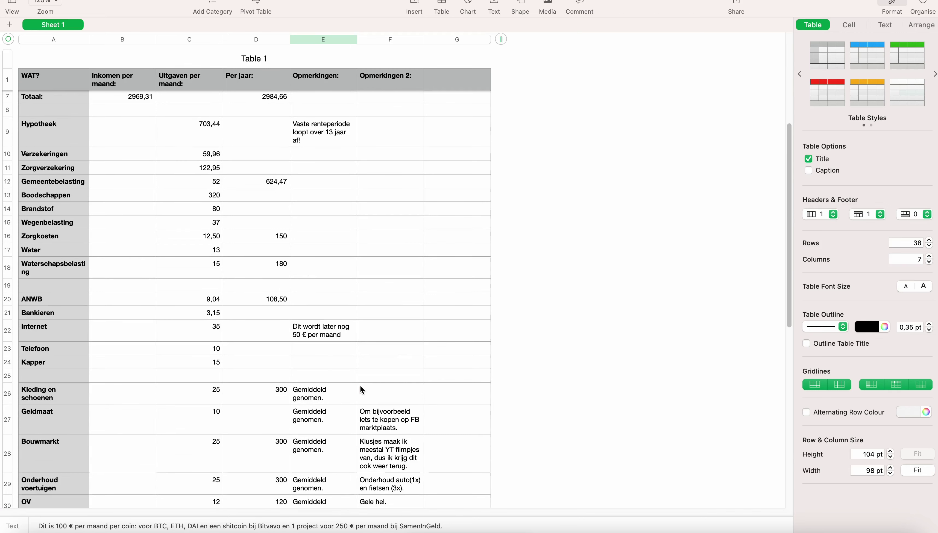
scroll(359, 387, "up", 2)
scroll(359, 387, "up", 1)
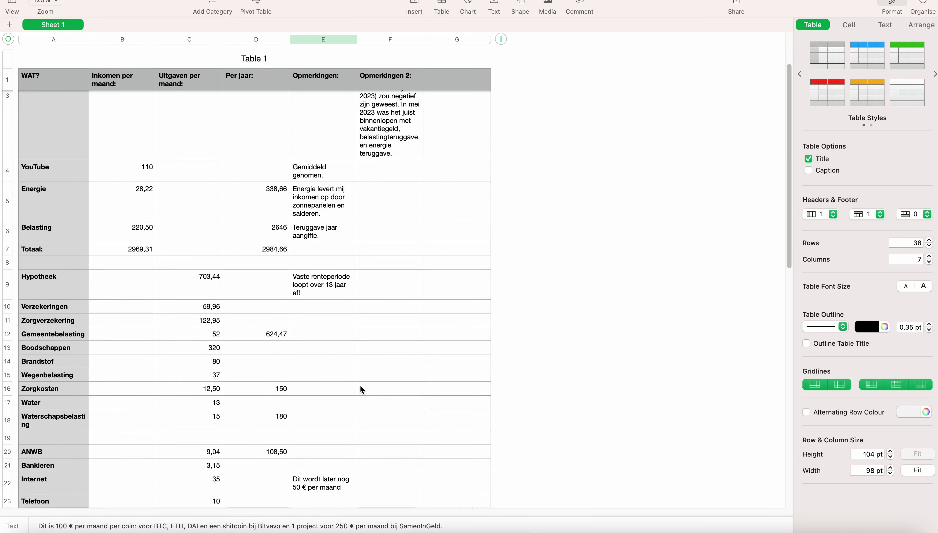
scroll(360, 389, "up", 2)
scroll(360, 389, "up", 1)
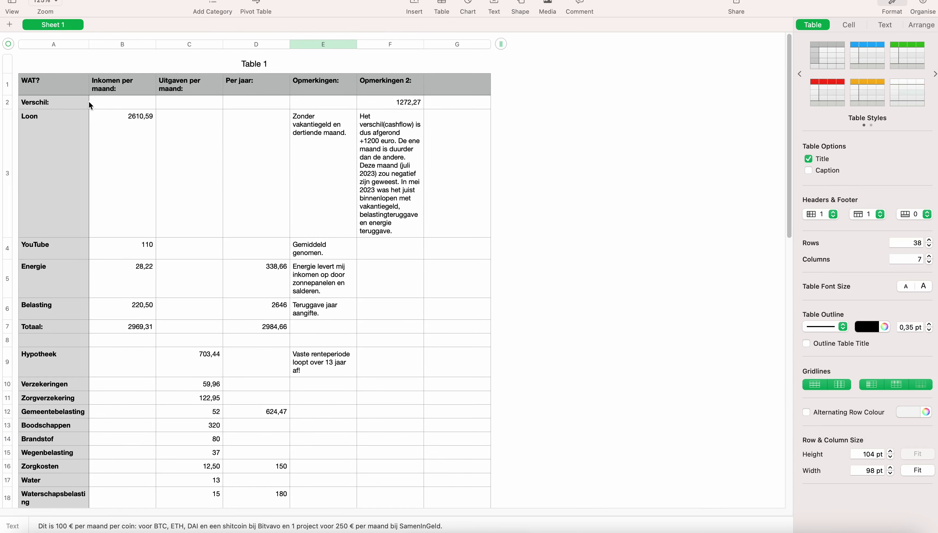
left_click(54, 80)
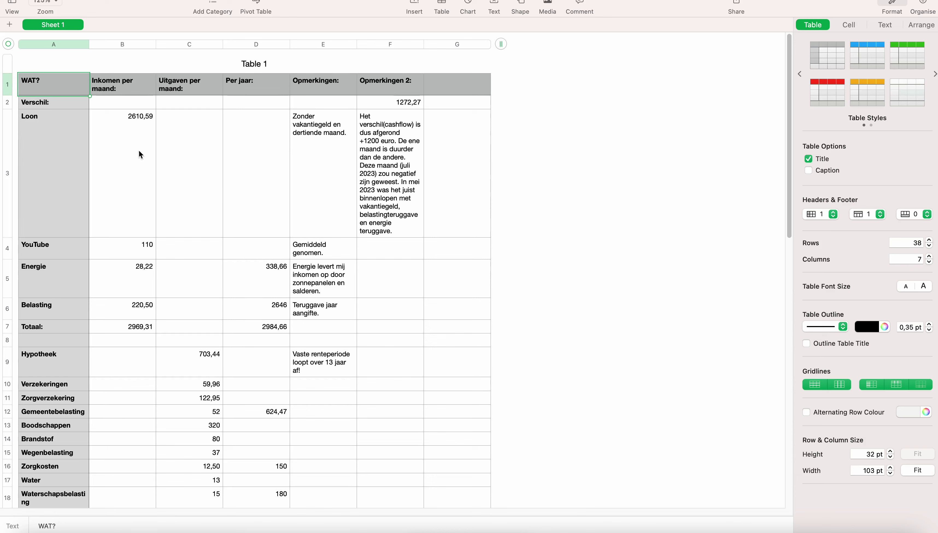
left_click(388, 143)
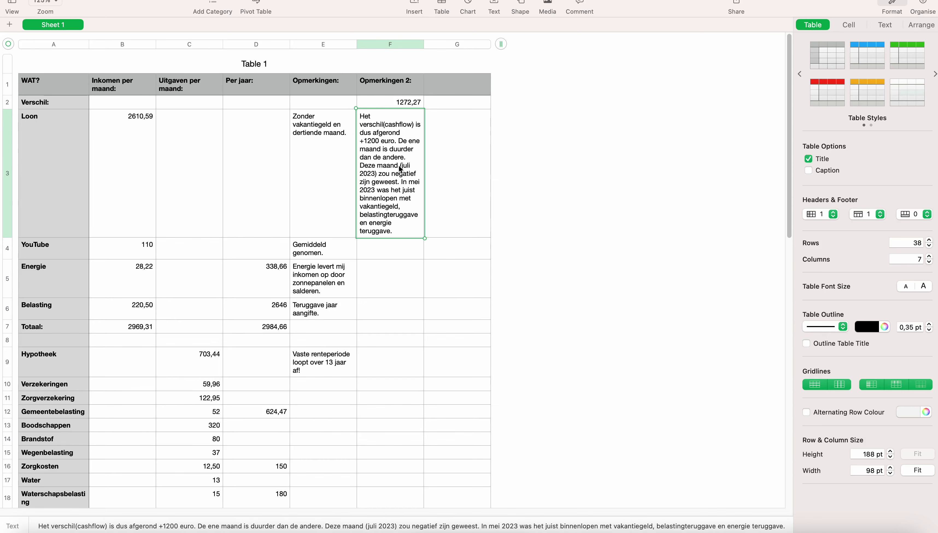
scroll(367, 291, "down", 3)
scroll(324, 382, "down", 5)
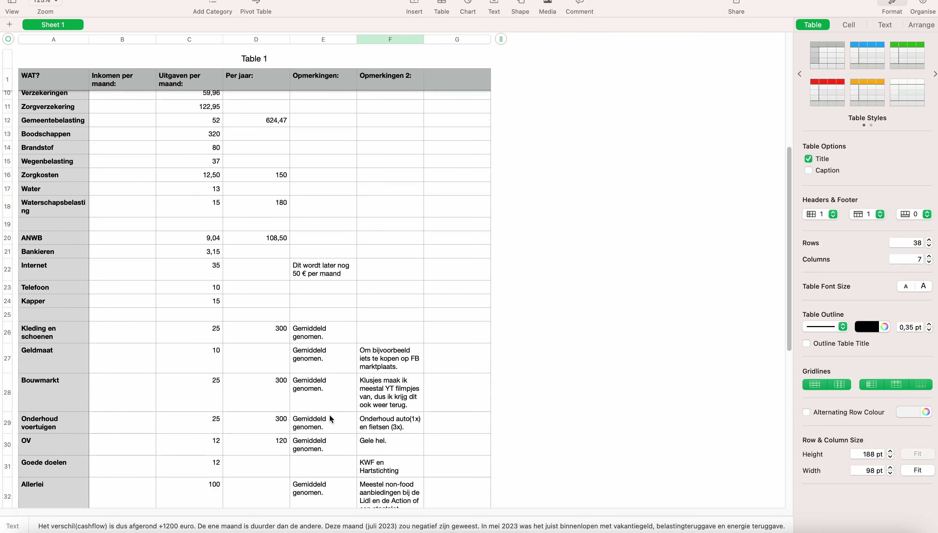
scroll(329, 415, "down", 5)
scroll(335, 378, "down", 1)
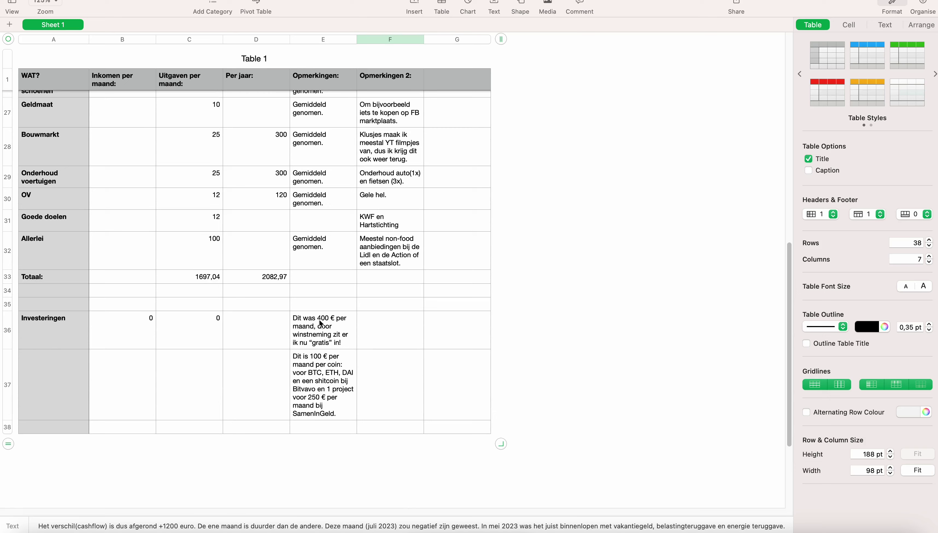
scroll(340, 327, "up", 5)
scroll(341, 330, "up", 5)
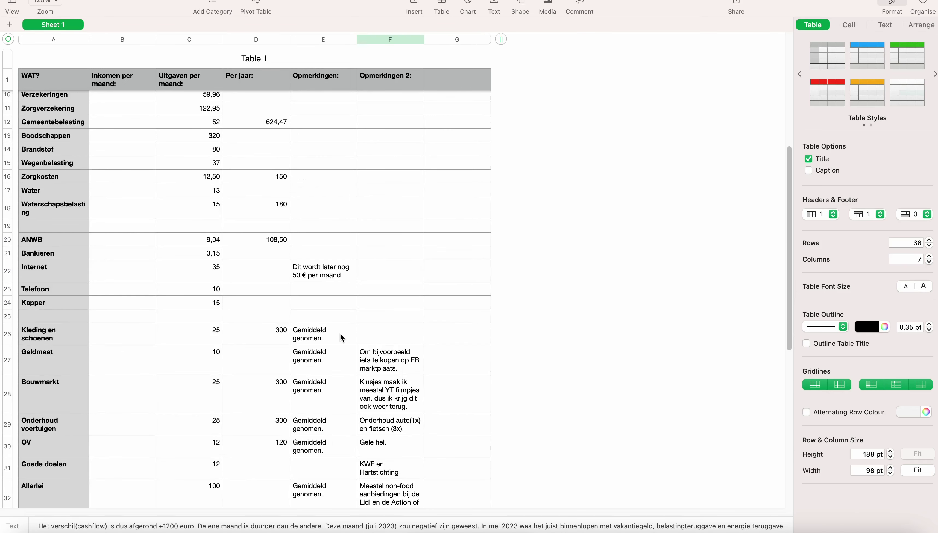
scroll(340, 334, "up", 5)
scroll(340, 337, "up", 5)
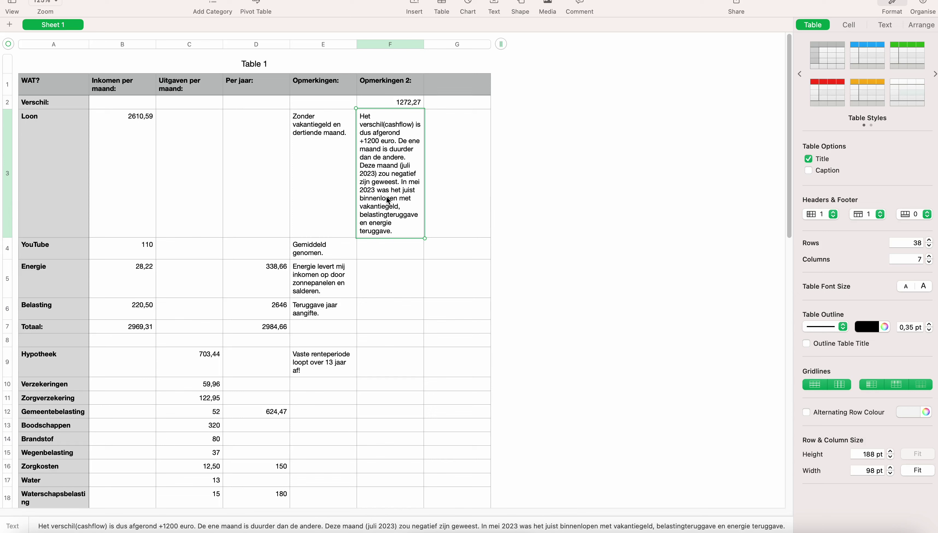
left_click(132, 160)
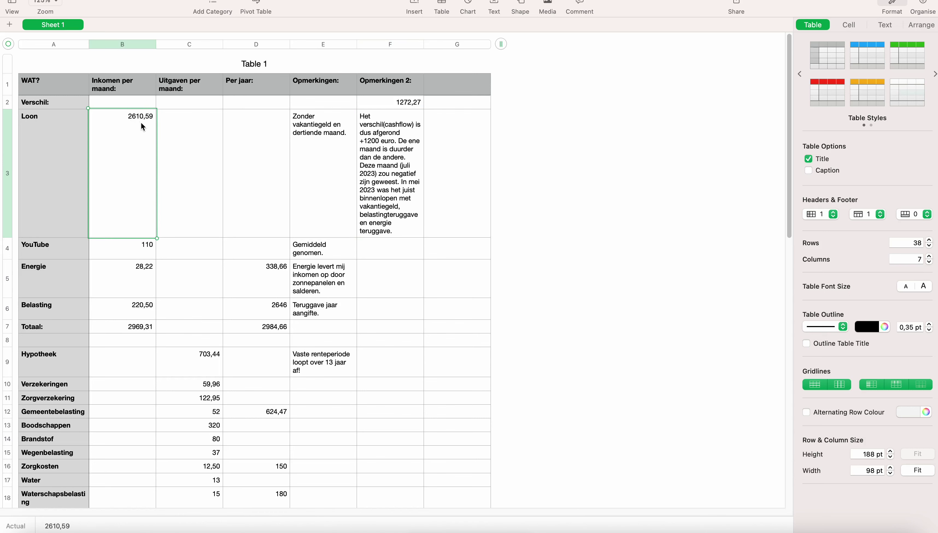
left_click(387, 181)
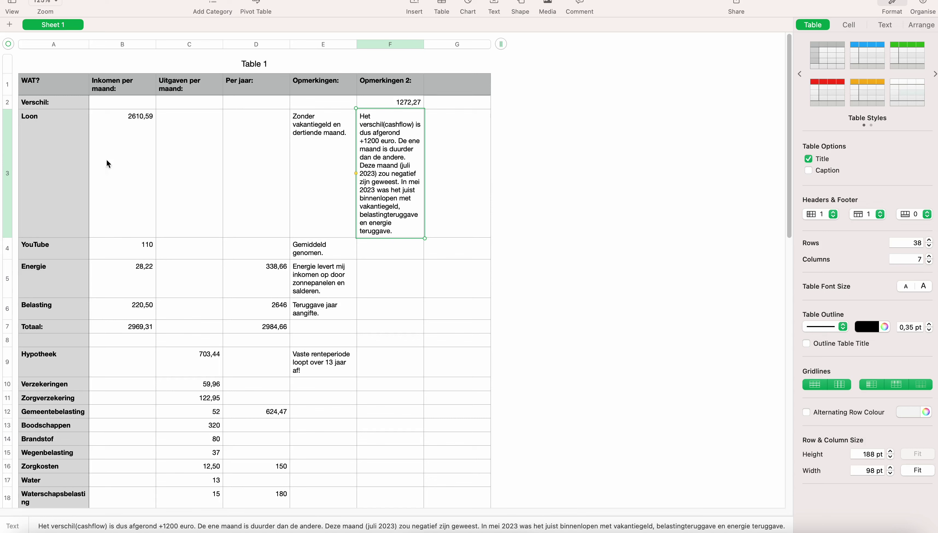
left_click(114, 160)
left_click(66, 86)
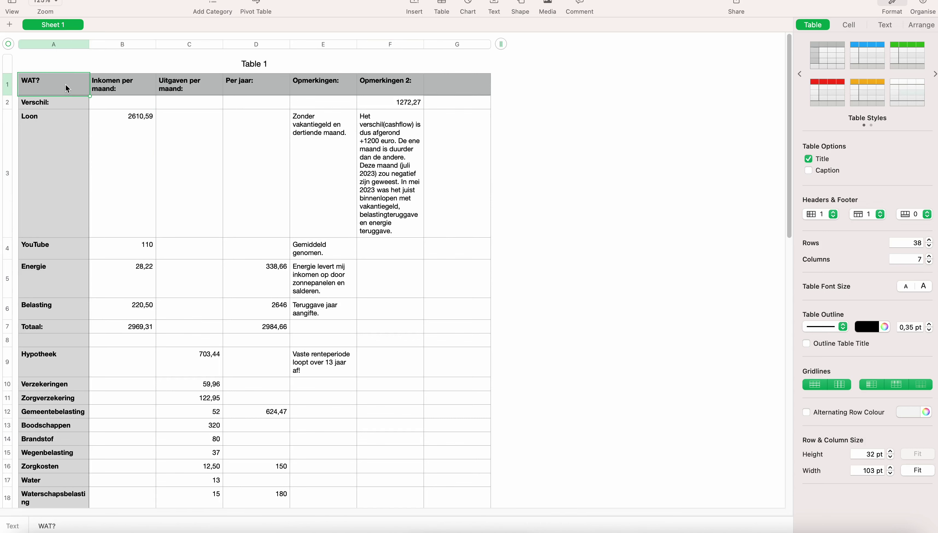